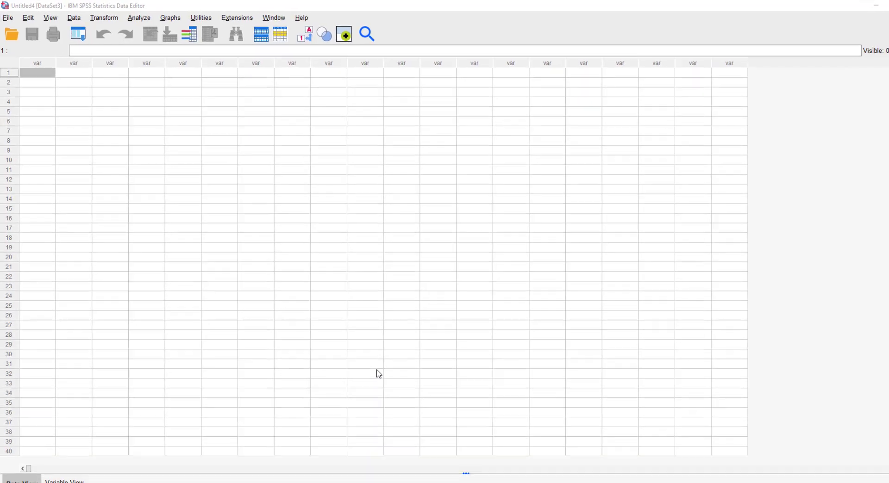
Step: Define the first variable in Variable View as daya_jelajah with 0 decimals
key("ctrl+t")
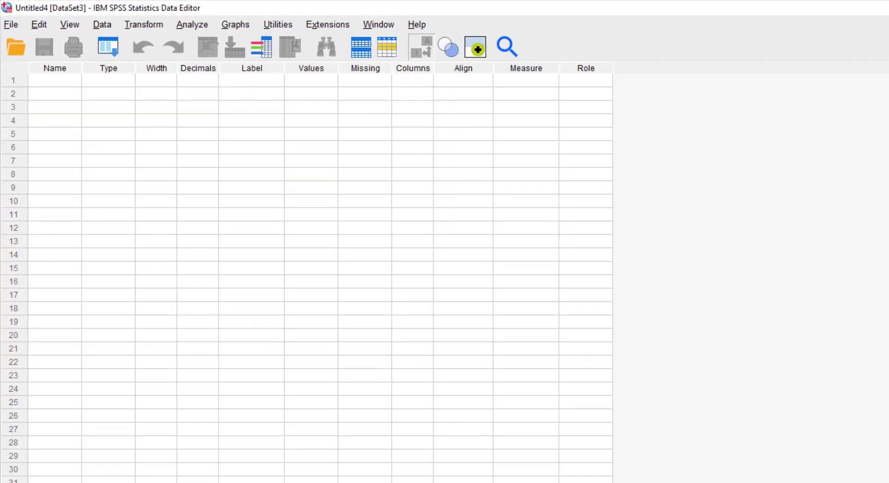
left_click(56, 79)
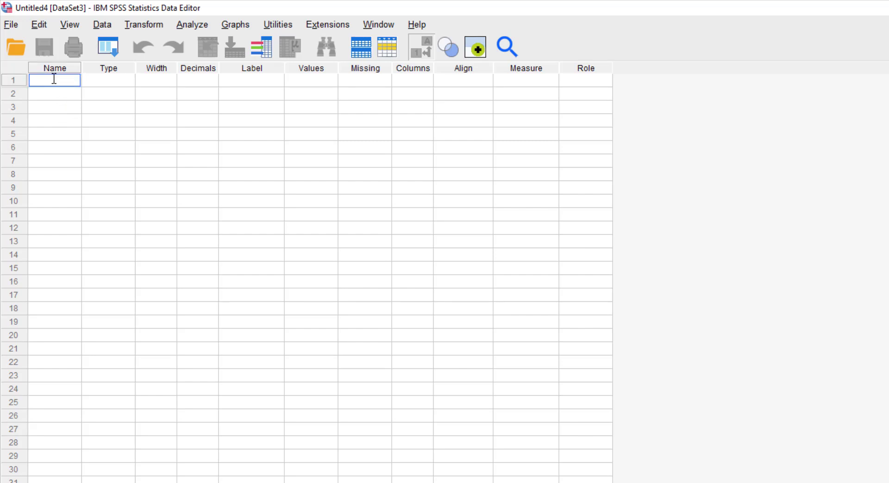
type("daya_jelajah")
key("Tab")
key("Tab")
key("Tab")
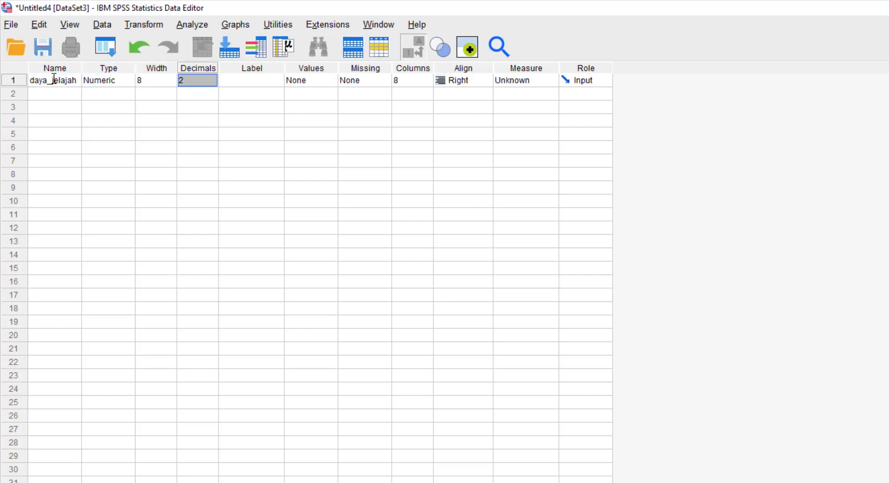
left_click(212, 83)
left_click(212, 82)
Step: Label the daya_jelajah variable "Daya Jelajah (KM)" and set its measurement level to Scale
left_click(233, 78)
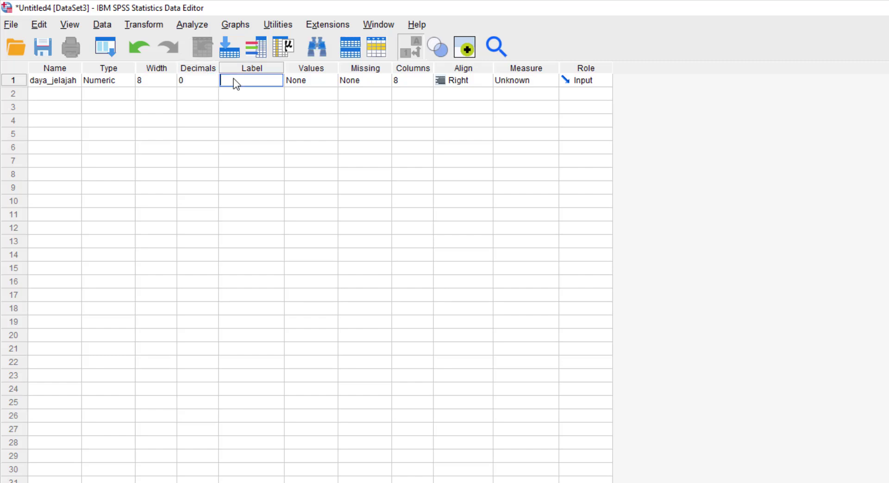
type("Daya Jelajah (KM)")
key("Tab")
key("Tab")
key("Tab")
key("Tab")
key("Tab")
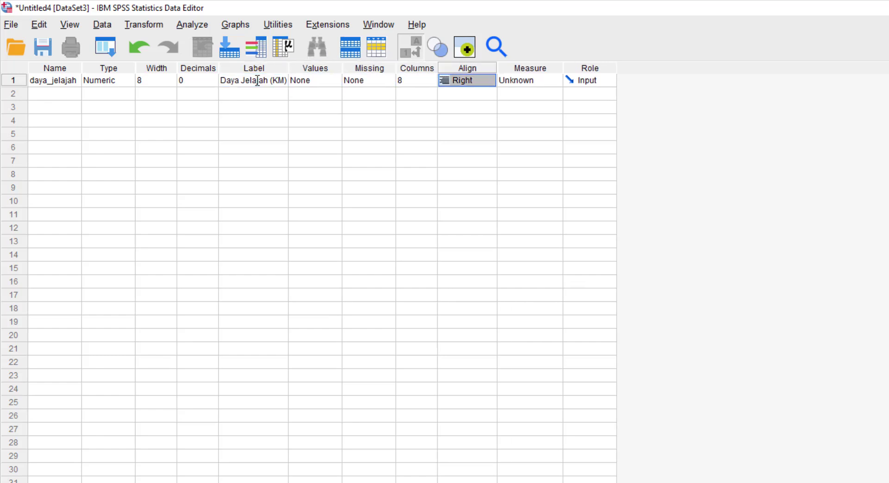
left_click(546, 80)
left_click(555, 80)
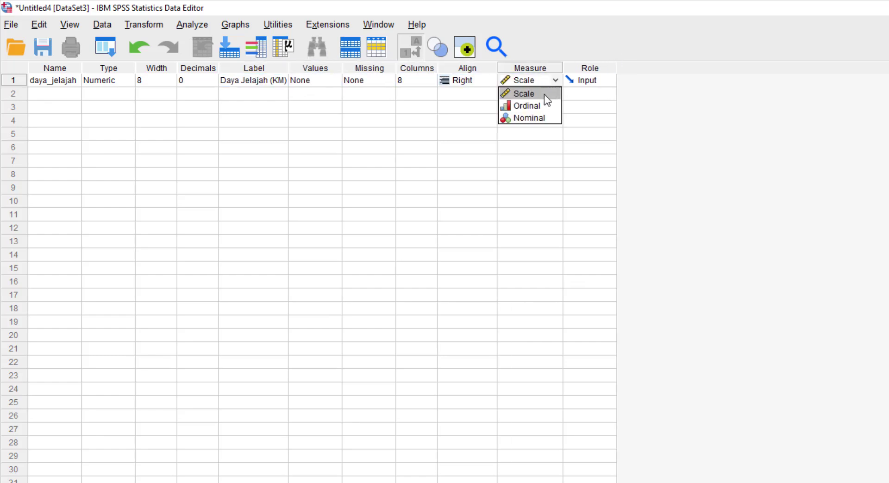
left_click(548, 92)
Step: Add a second variable named merek in the row below daya_jelajah
left_click(42, 95)
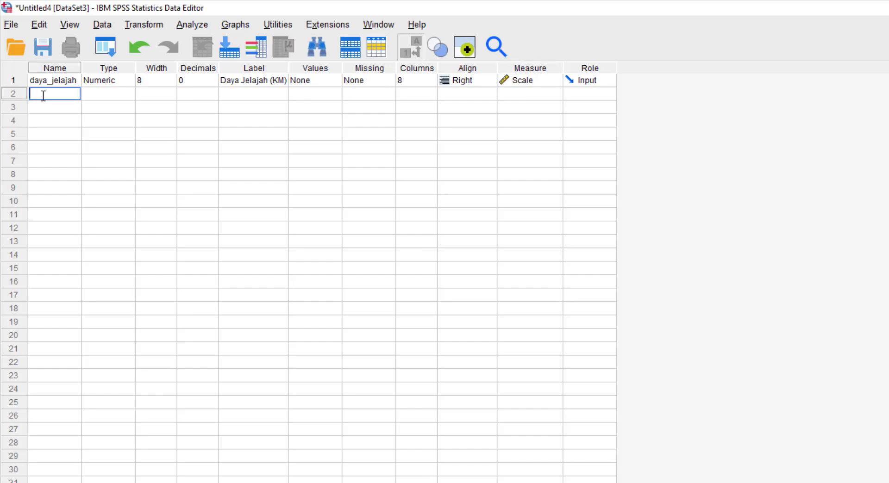
type("merek")
key("Tab")
key("Tab")
key("Tab")
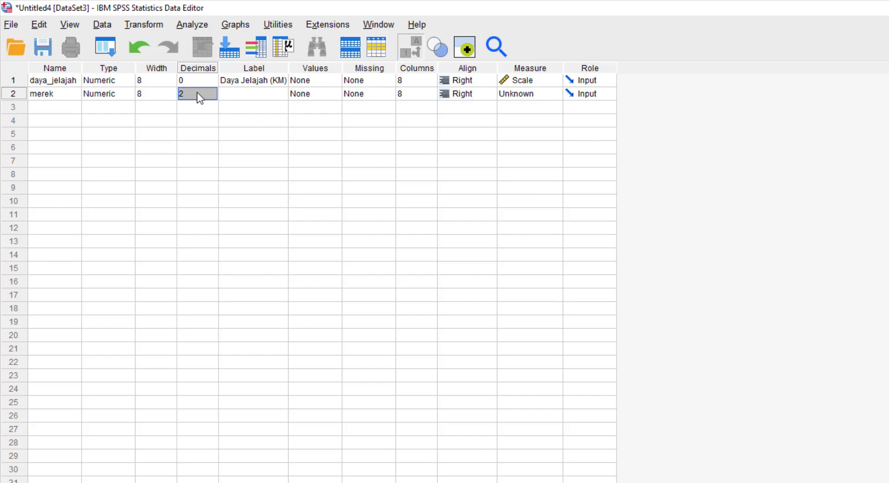
Step: Try to reduce the field width of the merek variable
left_click(153, 93)
left_click(169, 96)
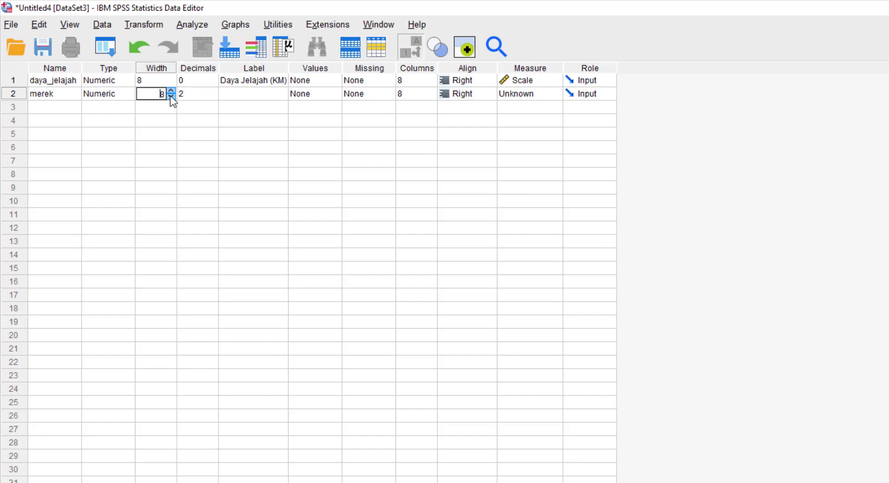
left_click(171, 91)
left_click(192, 93)
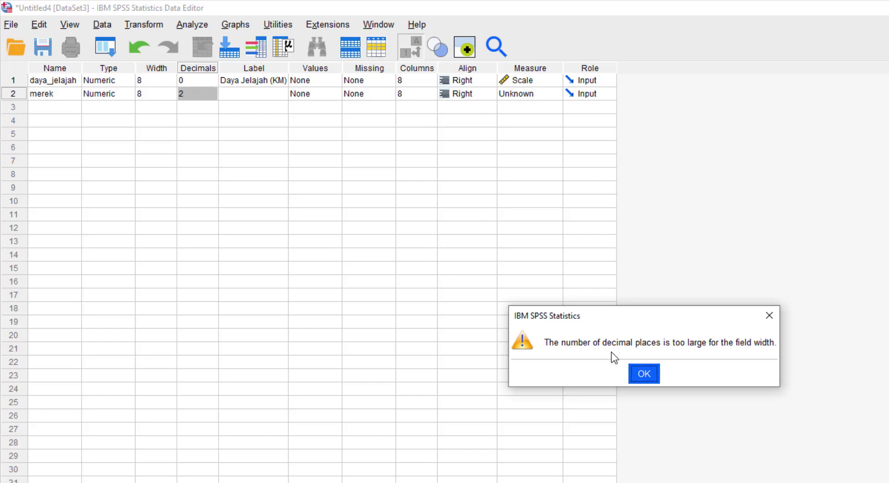
left_click(644, 374)
Step: Set the merek variable's decimals to 0 and its width to 1
left_click(202, 95)
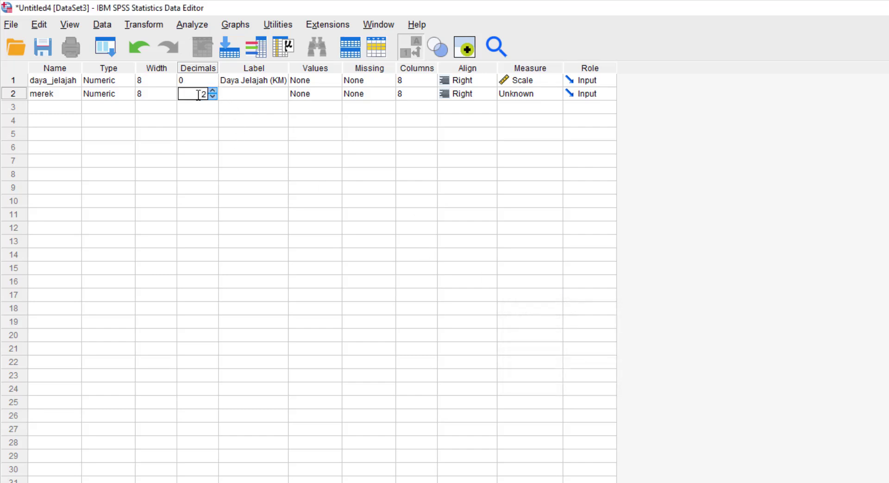
double_click(207, 95)
type("0")
left_click(157, 94)
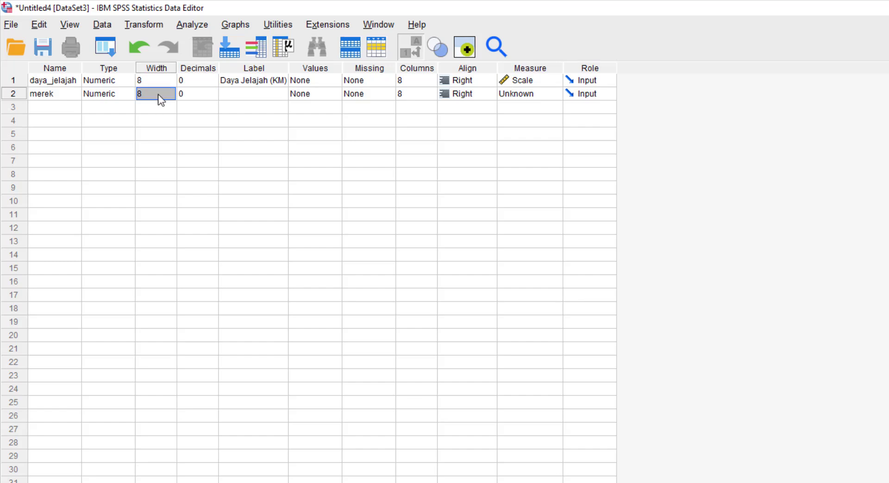
type("1")
Step: Give the merek variable the label "Merek"
left_click(234, 93)
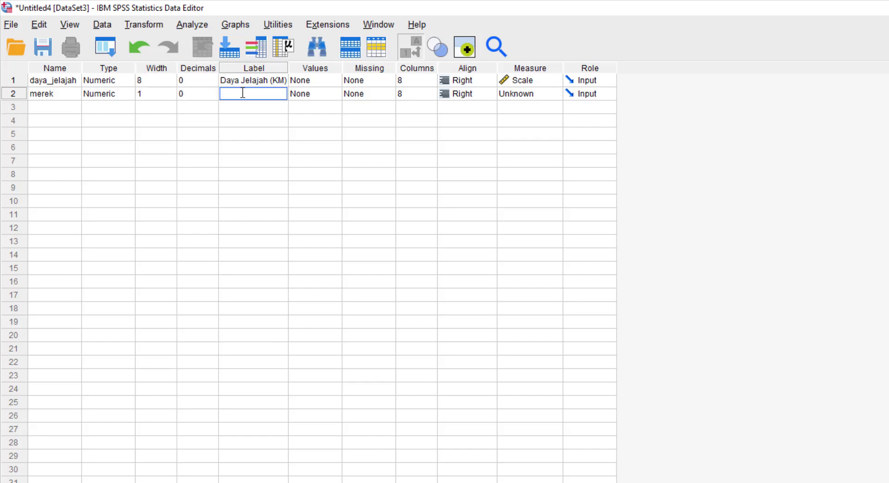
type("Merek")
key("Tab")
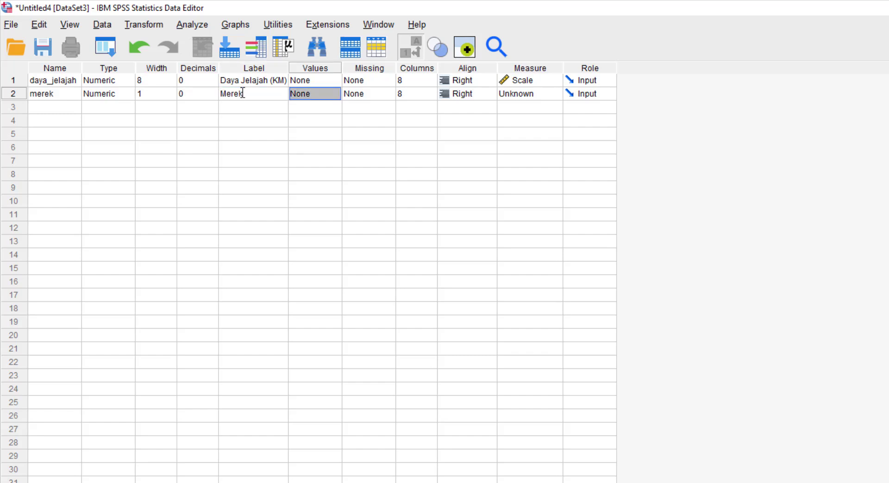
Step: Begin the value labels of the merek variable by assigning the label Juna to value 1
left_click(337, 93)
left_click(337, 94)
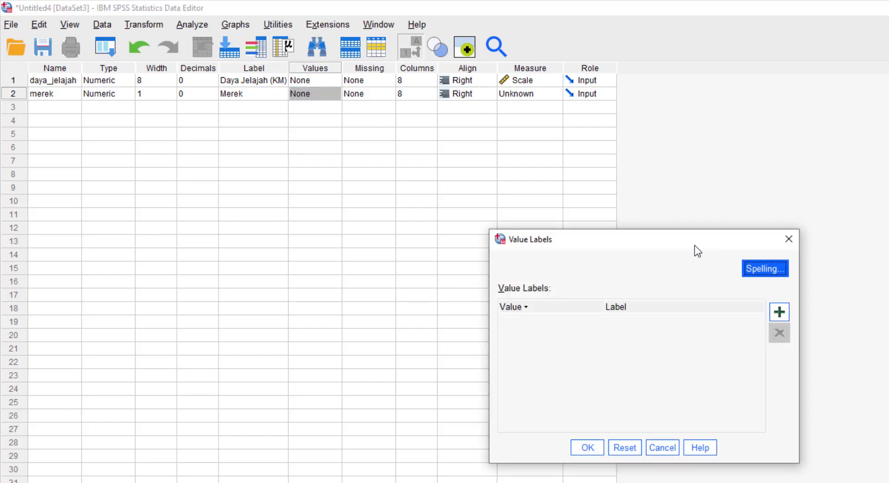
left_click_drag(684, 238, 437, 216)
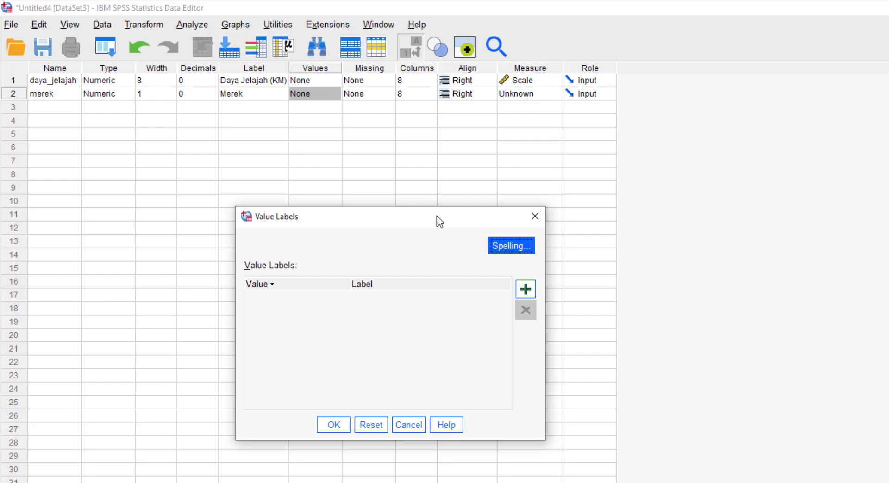
left_click(518, 290)
type("1")
left_click(382, 295)
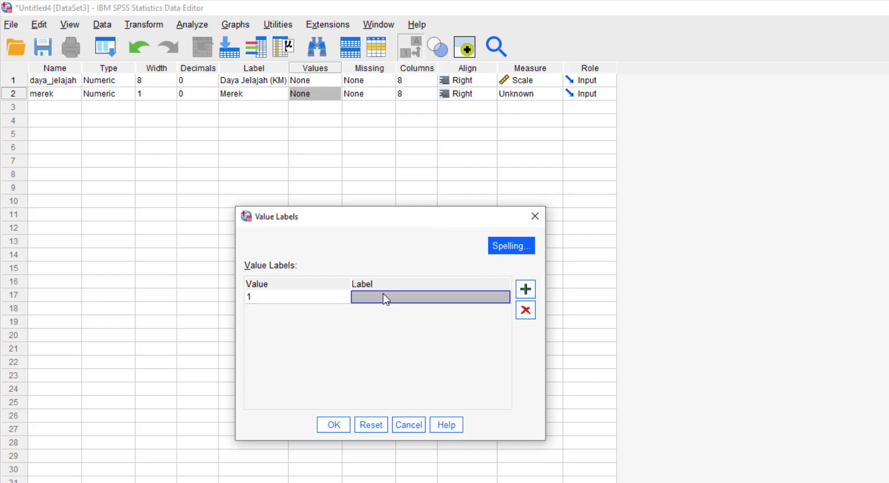
type("Juna")
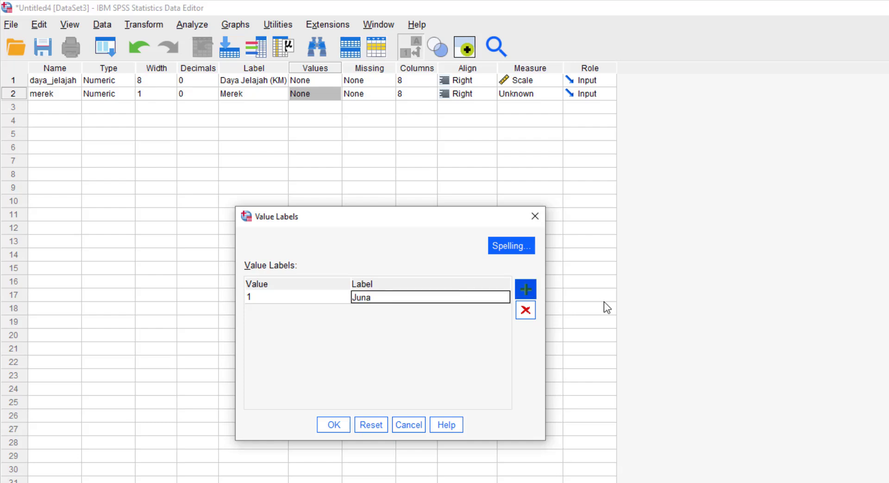
Step: Add a second value label for merek, assigning Macho to value 2
left_click(525, 292)
left_click(526, 291)
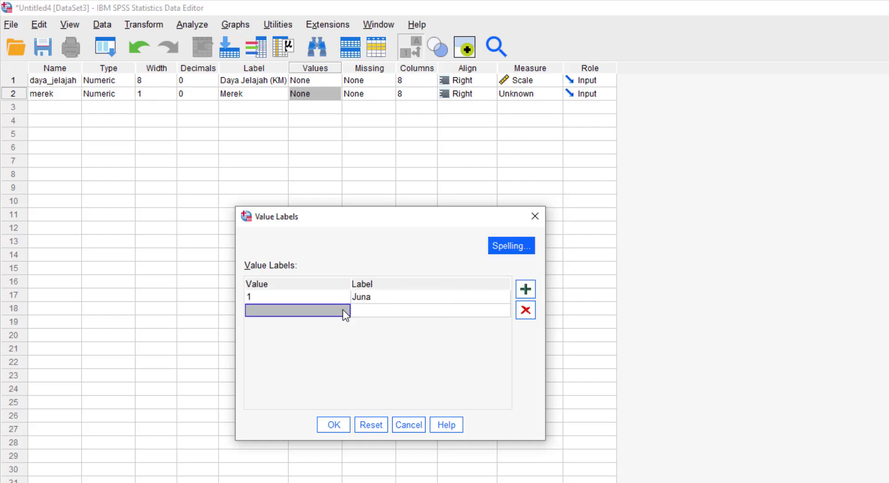
type("2")
left_click(384, 310)
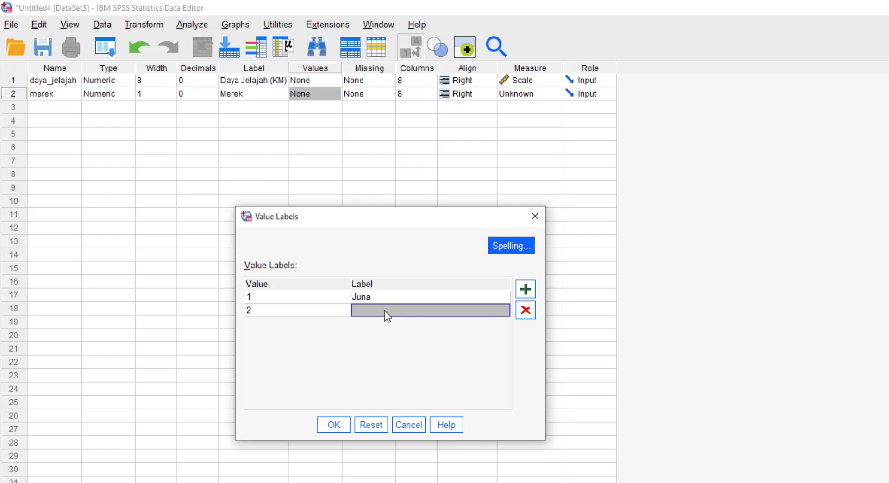
type("Macho")
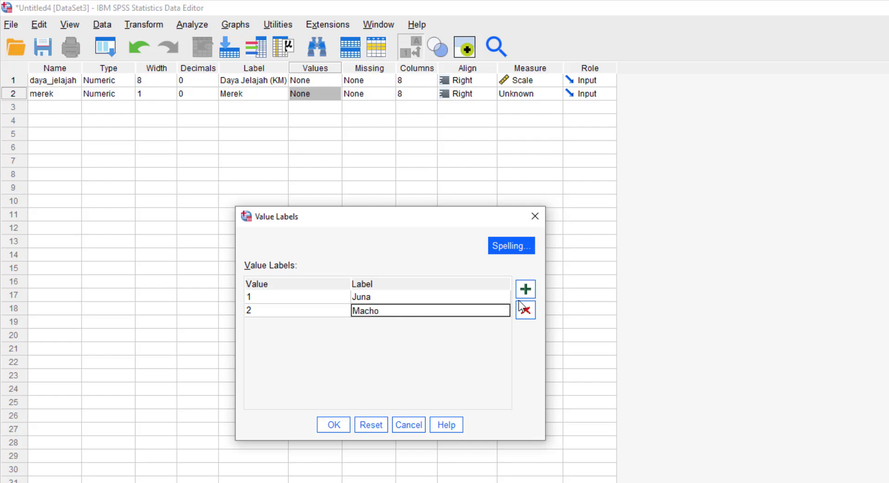
Step: Assign the label Geledek to value 3 of merek and set the variable's measurement level to Scale
left_click(527, 292)
type("3")
left_click(370, 324)
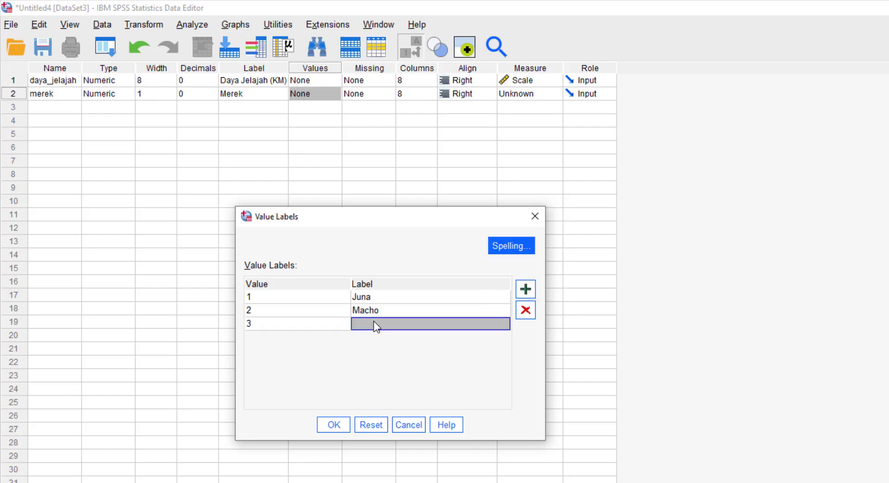
type("Geledek")
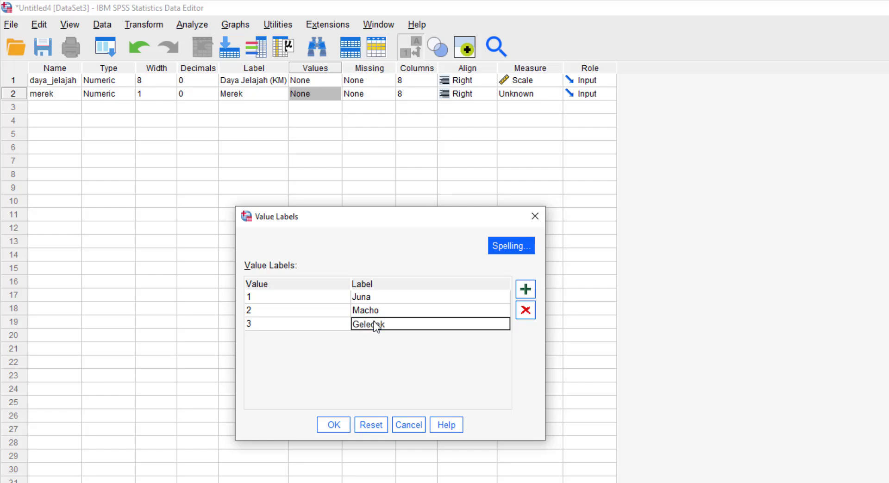
left_click(331, 424)
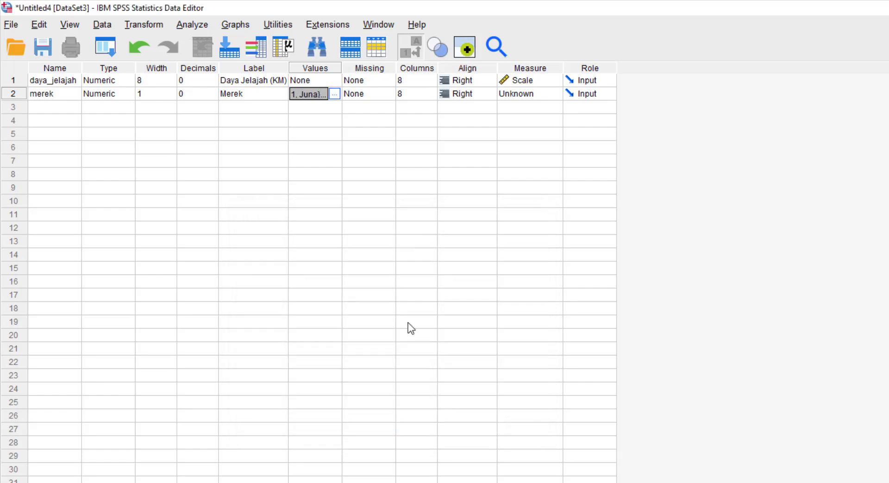
left_click(532, 96)
left_click(532, 108)
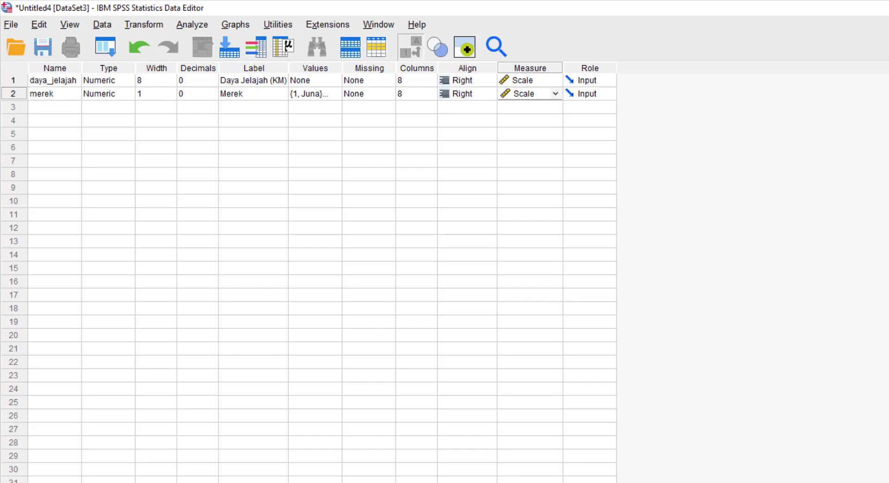
Step: Switch to Data View and widen the daya_jelajah and merek columns so their names fit on one line
key("ctrl+t")
left_click(46, 107)
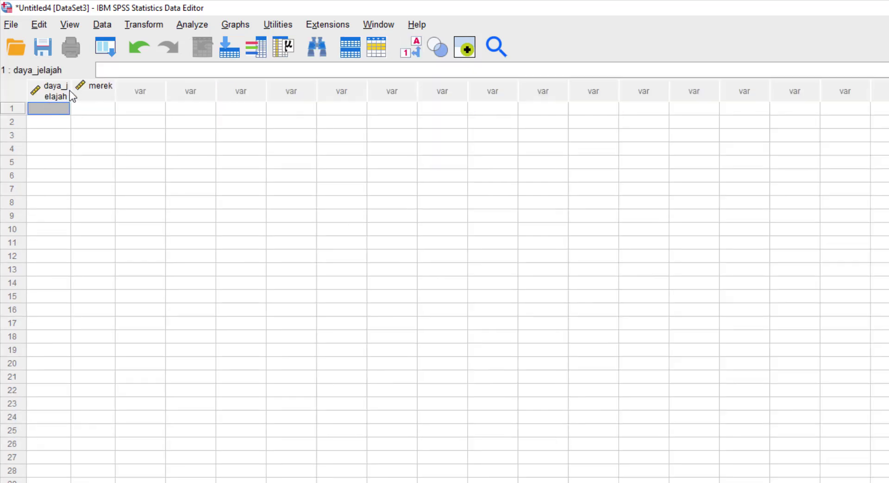
left_click_drag(70, 91, 166, 84)
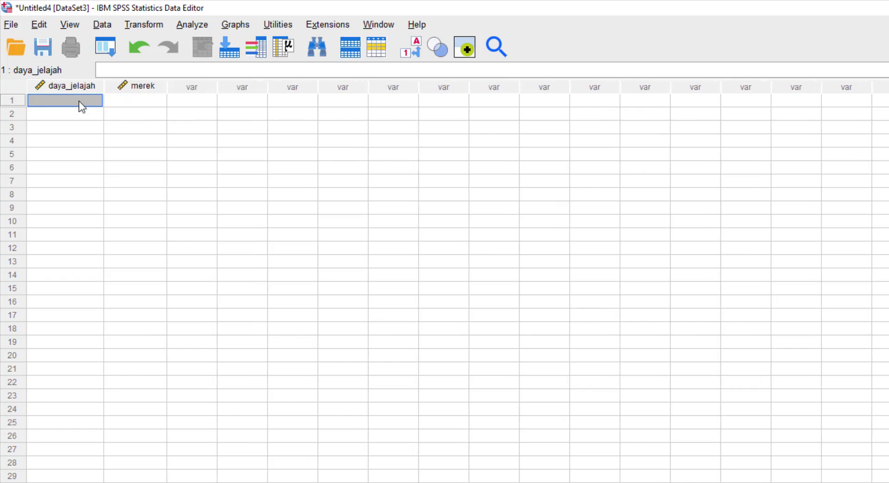
Step: Enter the first three cases with daya_jelajah values 150, 135 and 167, all with merek Juna
type("150")
key("Tab")
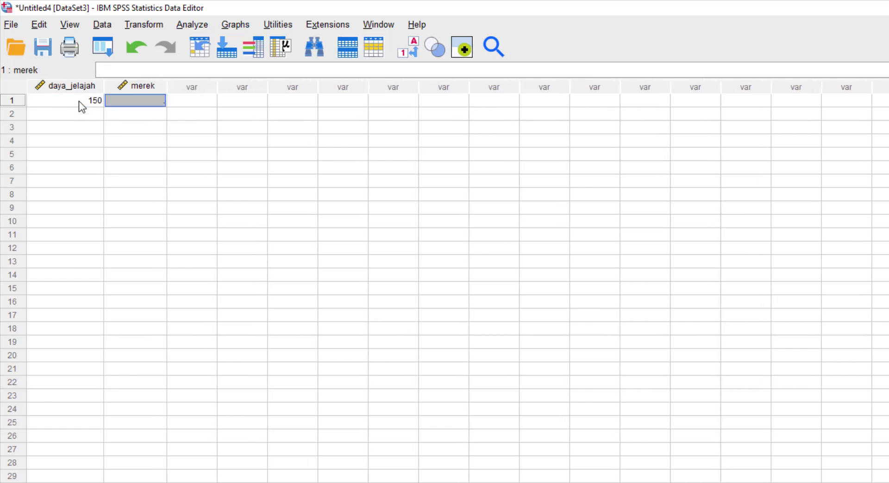
type("Juna")
key("Return")
type("135")
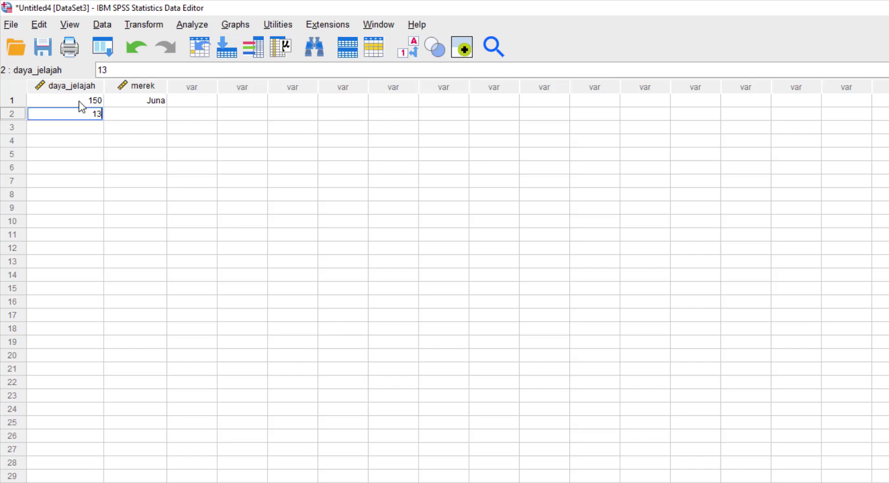
key("Tab")
type("Ju")
key("Return")
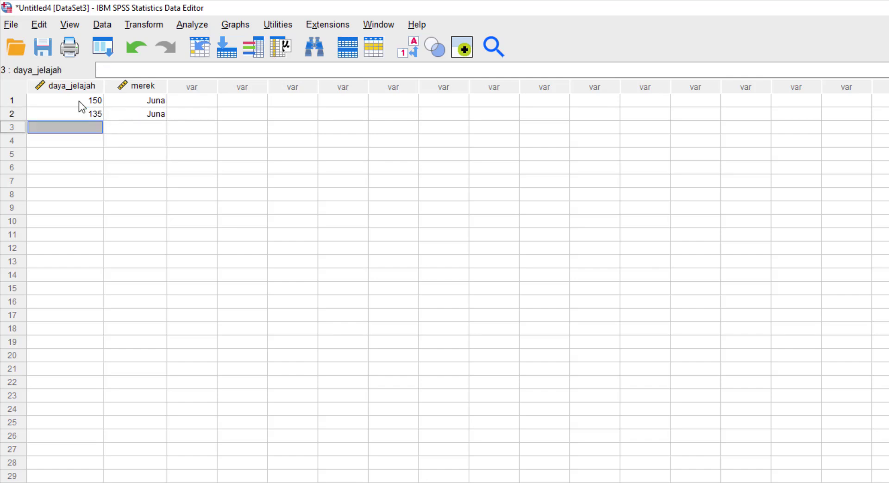
type("167")
key("Tab")
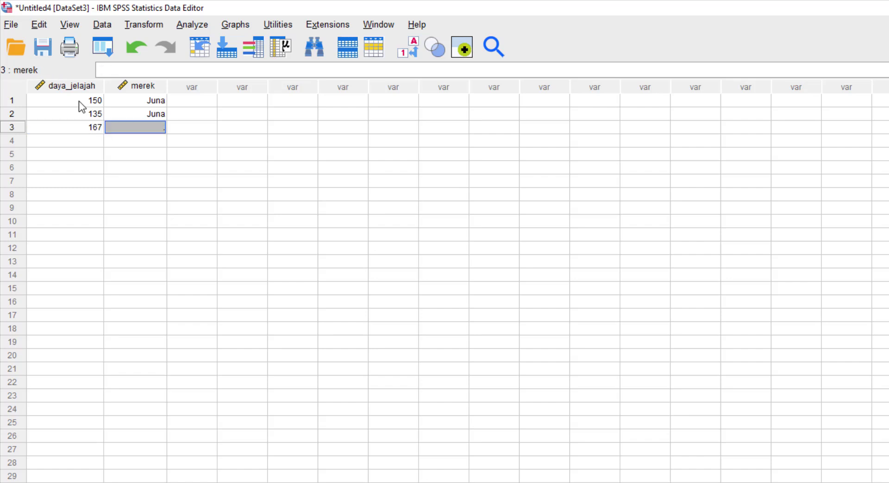
type("Juna")
key("Return")
Step: Enter cases 4 to 6 with daya_jelajah values 154, 157 and 130, all with merek Macho
type("154")
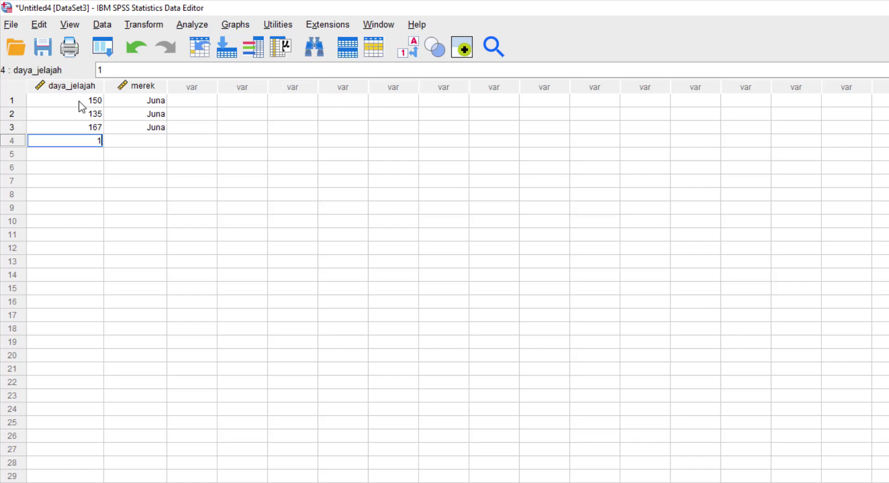
key("Tab")
type("Macho")
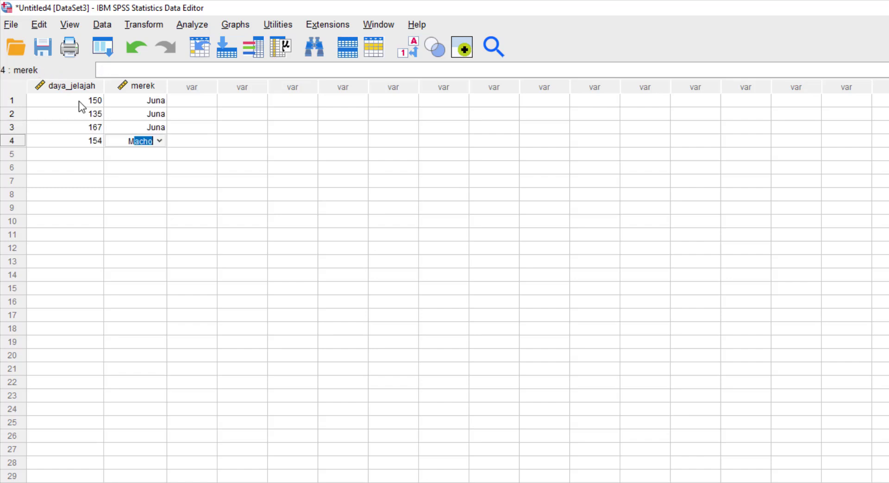
key("Return")
type("157")
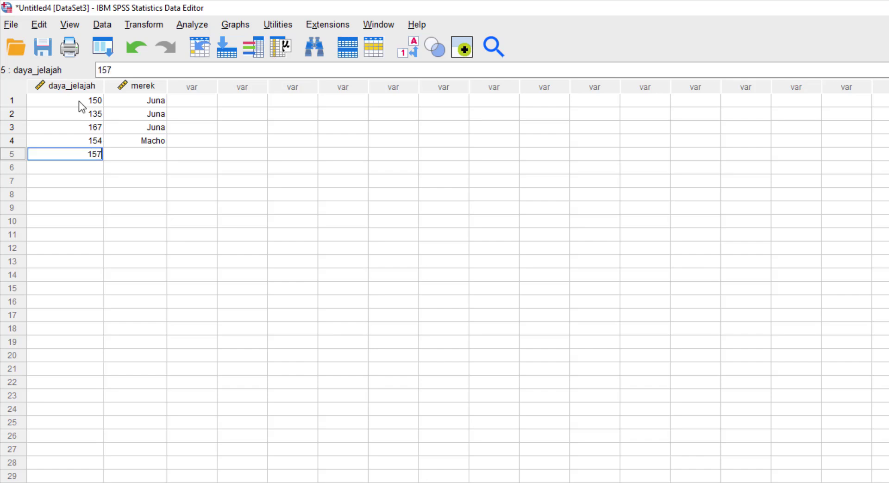
key("Tab")
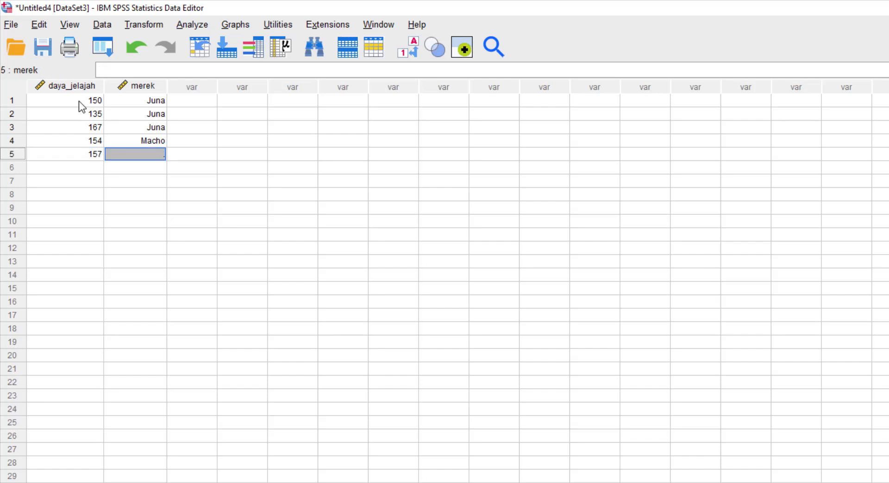
type("Macho")
key("Return")
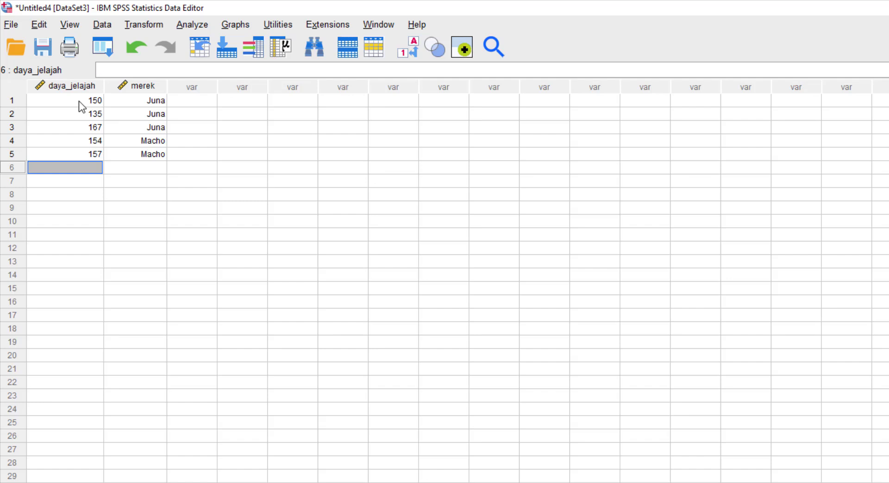
type("130")
key("Tab")
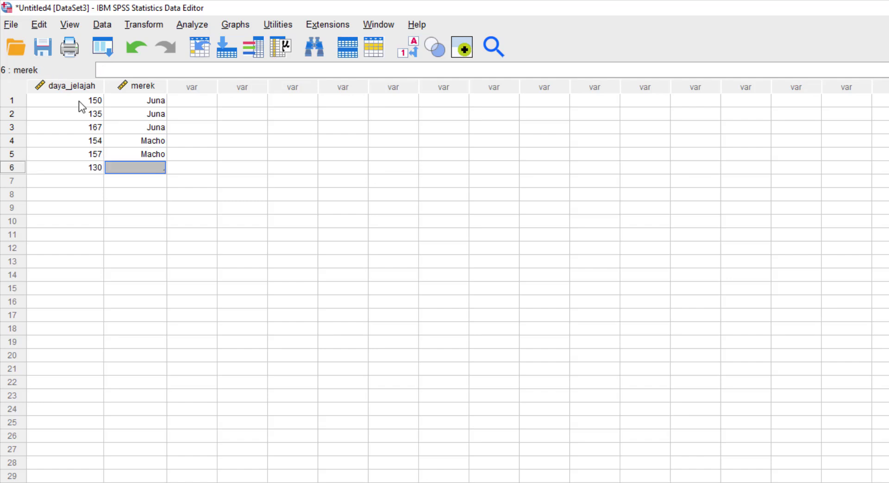
type("Macho")
key("Return")
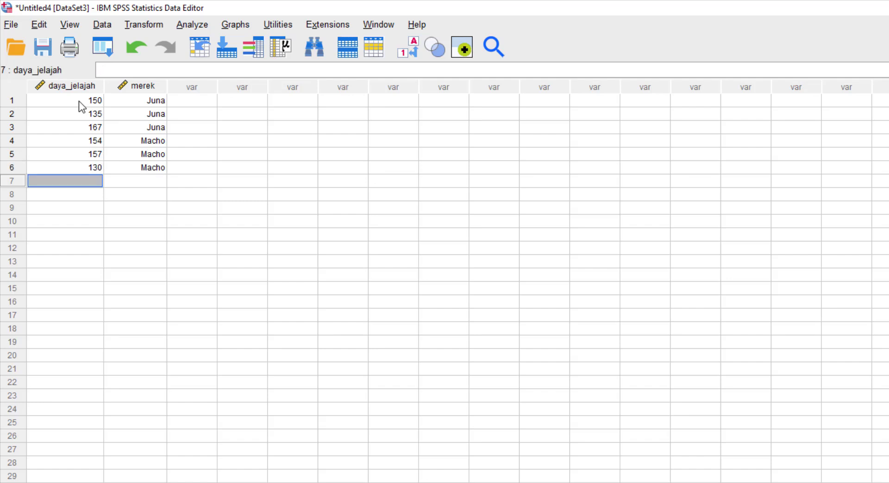
Step: Enter cases 7 to 9 with daya_jelajah values 175, 140 and 148, all with merek Geledek
type("175")
key("Tab")
type("F")
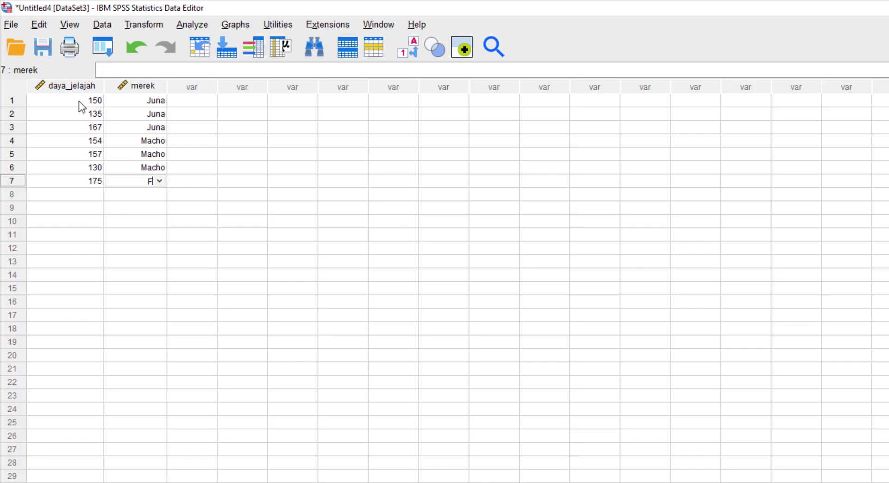
key("BackSpace")
type("Geledek")
key("Return")
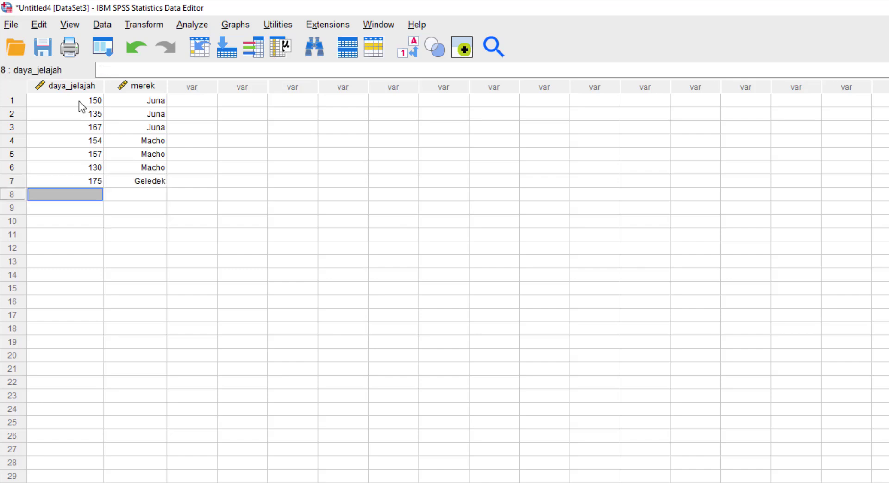
type("140")
key("Tab")
type("F")
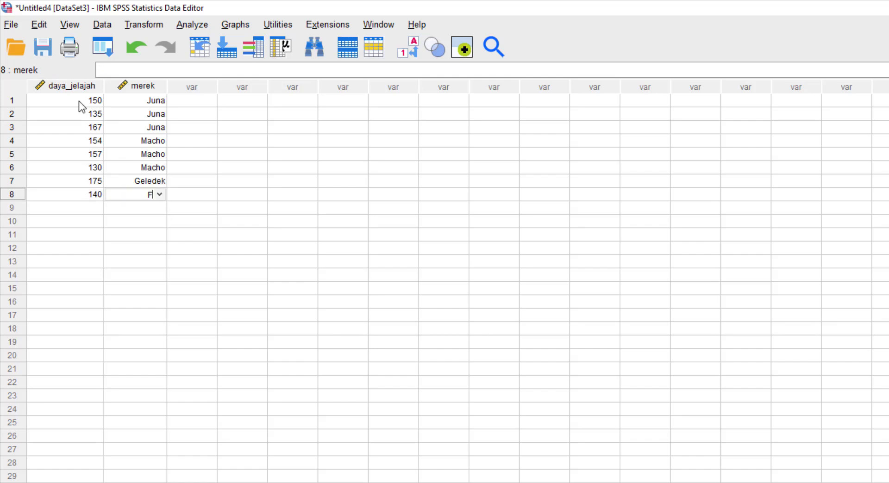
key("BackSpace")
type("G")
key("Return")
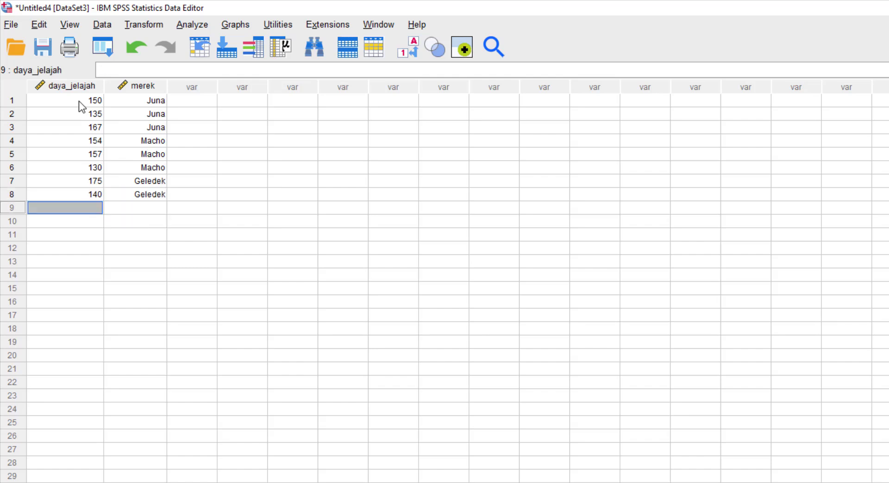
type("148")
key("Tab")
type("G")
key("Return")
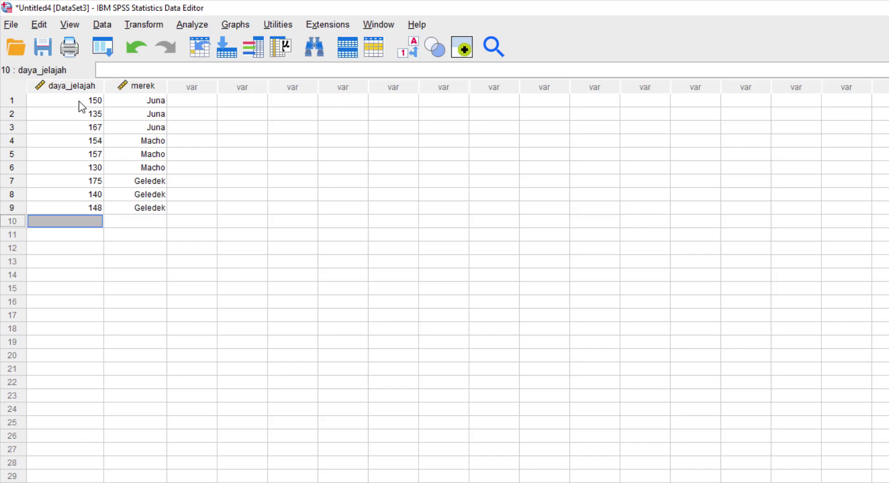
Step: Enter cases 10 to 12 with daya_jelajah values 145, 153 and 151, all with merek Juna
type("145")
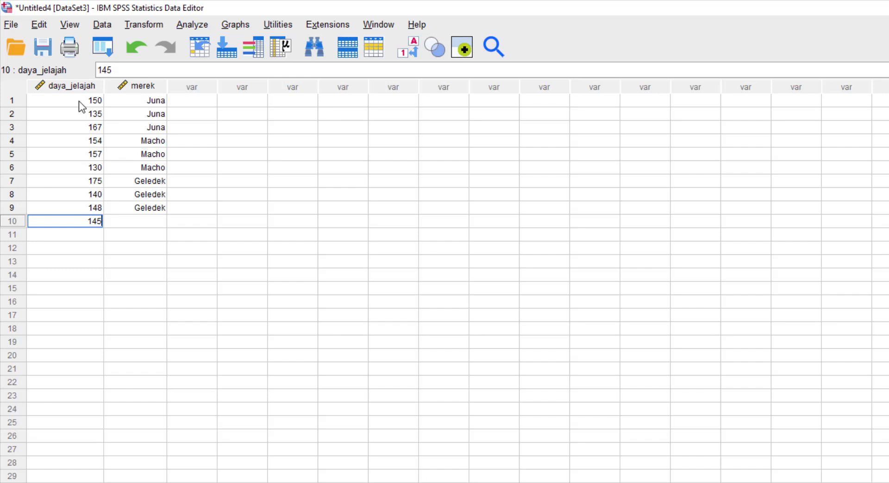
key("Tab")
type("Juna")
key("Return")
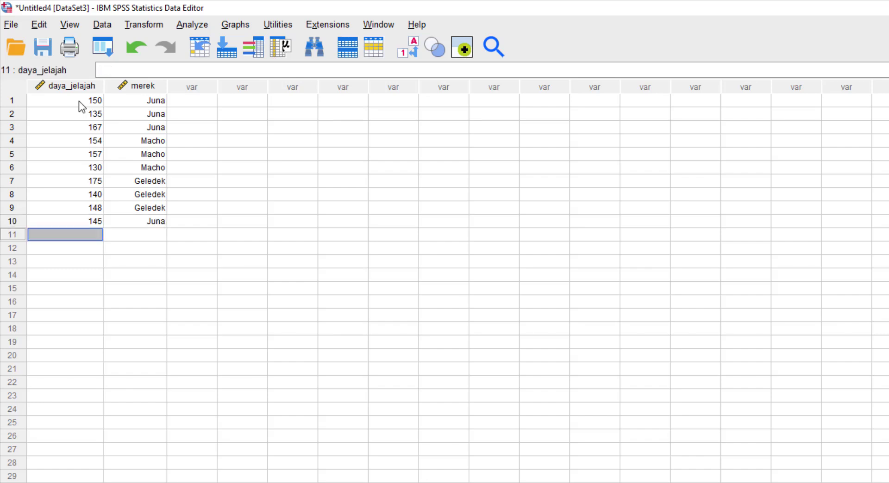
type("153")
key("Tab")
type("Juna")
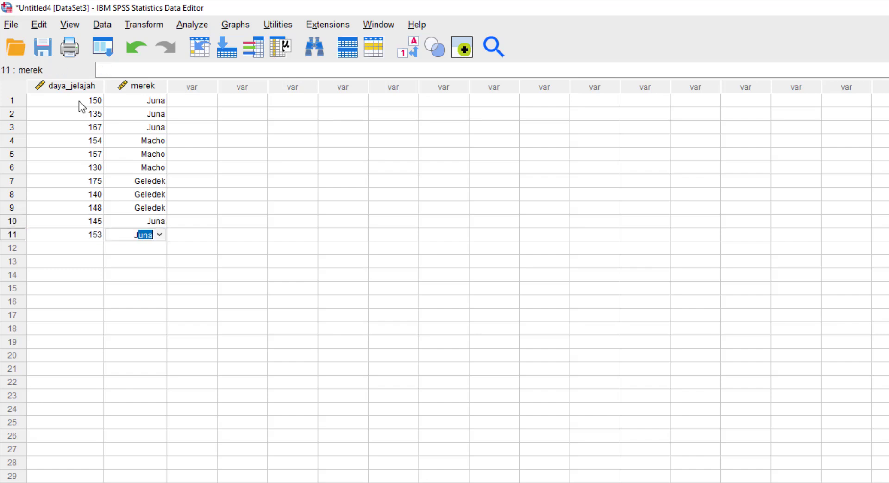
key("Return")
type("151")
key("Tab")
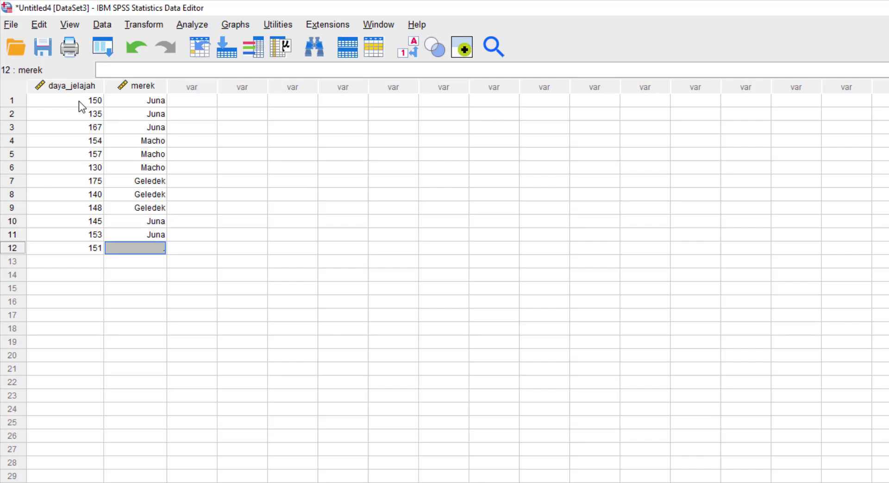
type("Juna")
key("Return")
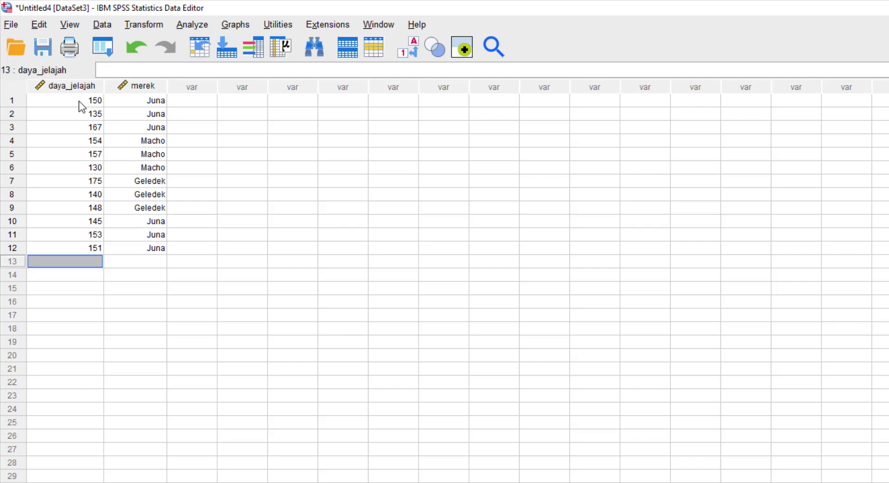
Step: Enter cases 13 to 15 with daya_jelajah values 150, 148 and 149, all with merek Macho
type("159")
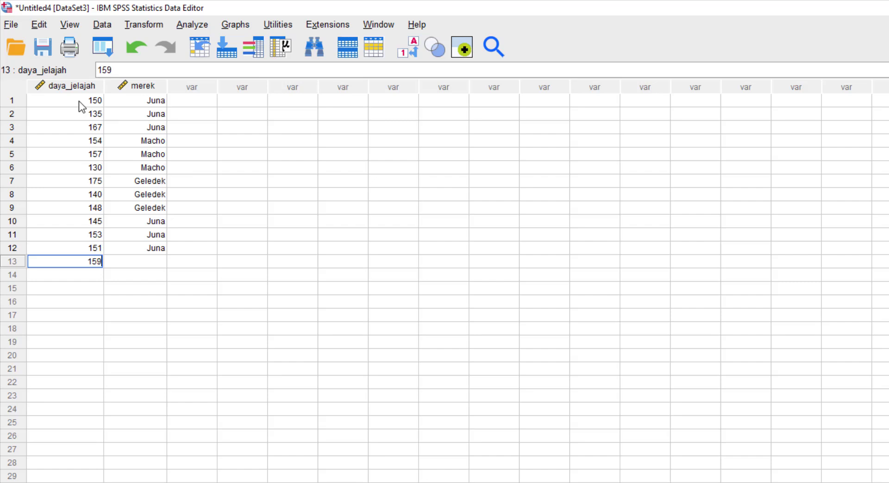
key("Tab")
type("Macho")
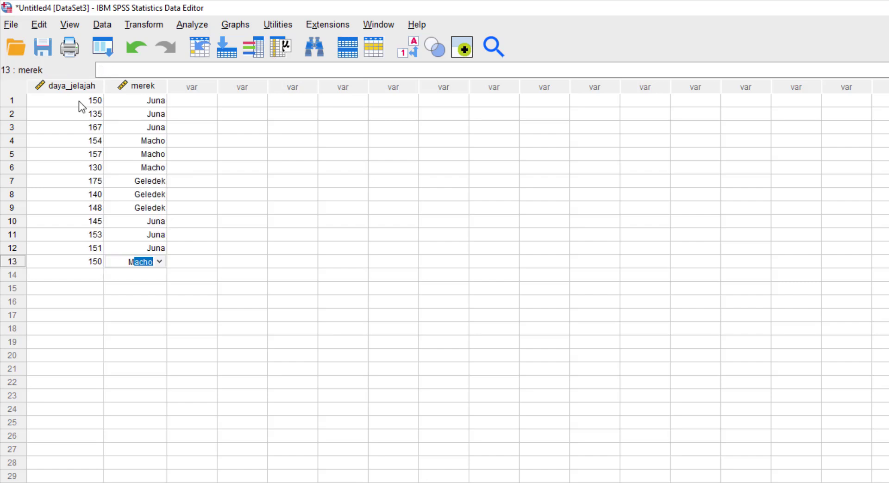
key("Return")
type("148")
key("BackSpace")
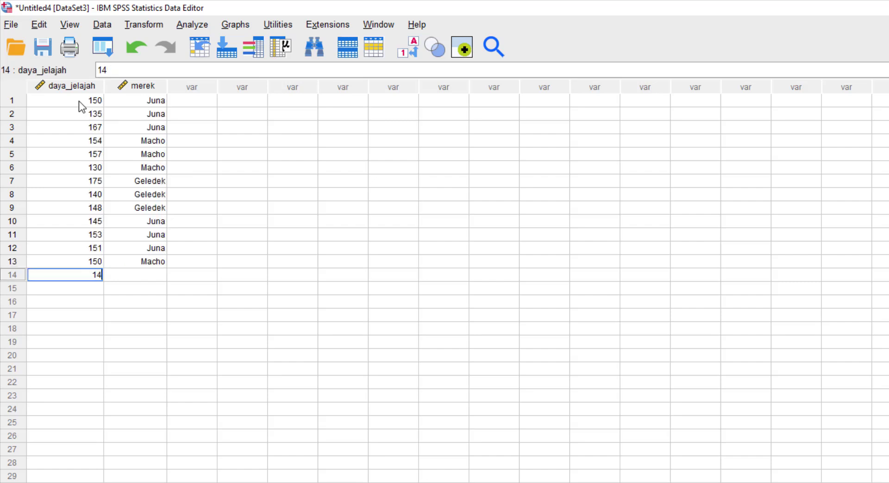
type("8")
key("Tab")
type("Macho")
key("Return")
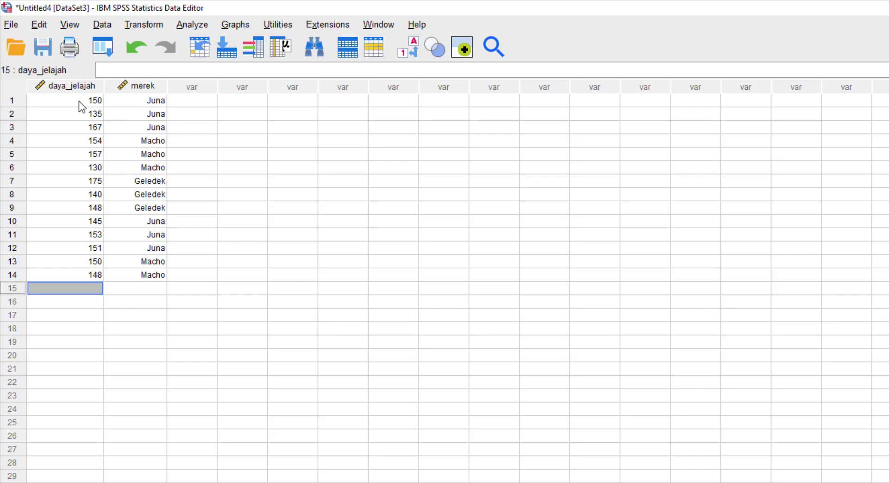
type("149")
key("Tab")
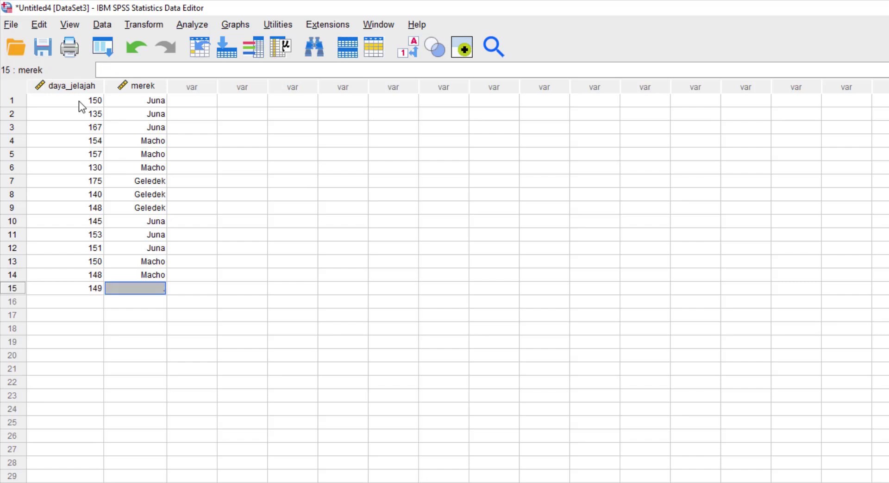
type("Macho")
key("Return")
Step: Enter cases 16 to 18 with daya_jelajah values 160, 155 and 154, all with merek Geledek
type("160")
key("Tab")
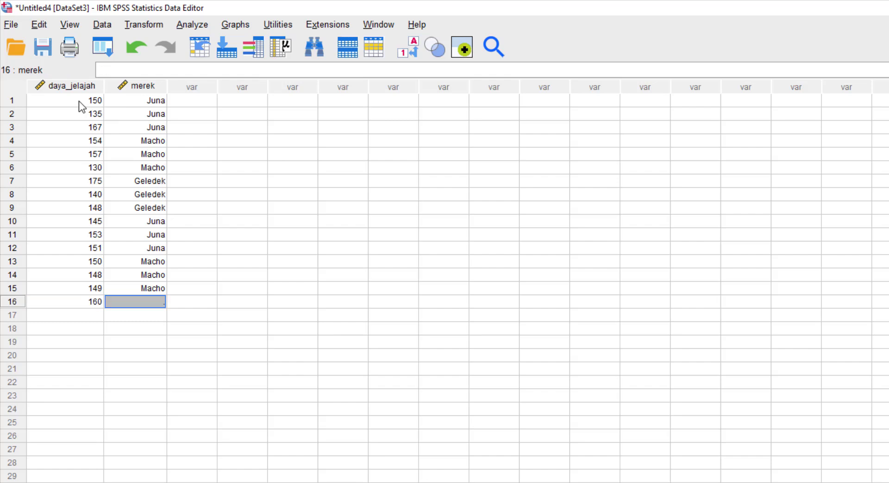
type("Geledek")
key("Return")
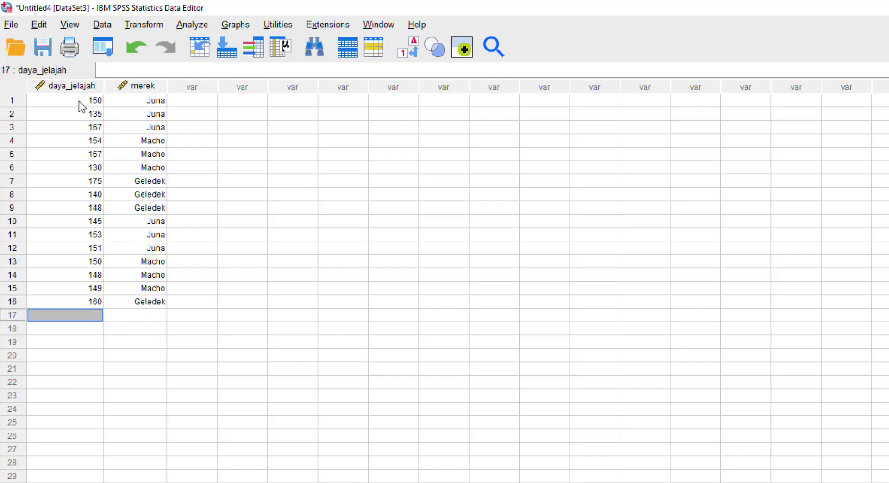
type("155")
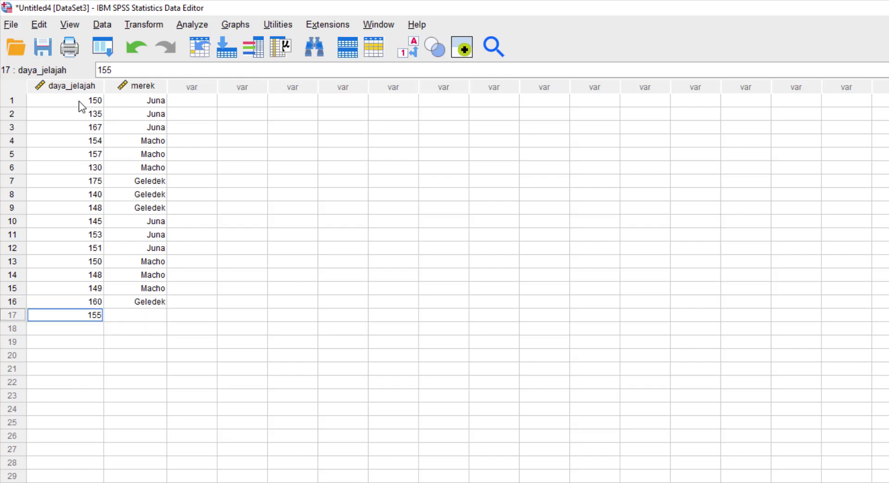
key("Tab")
type("GF")
key("BackSpace")
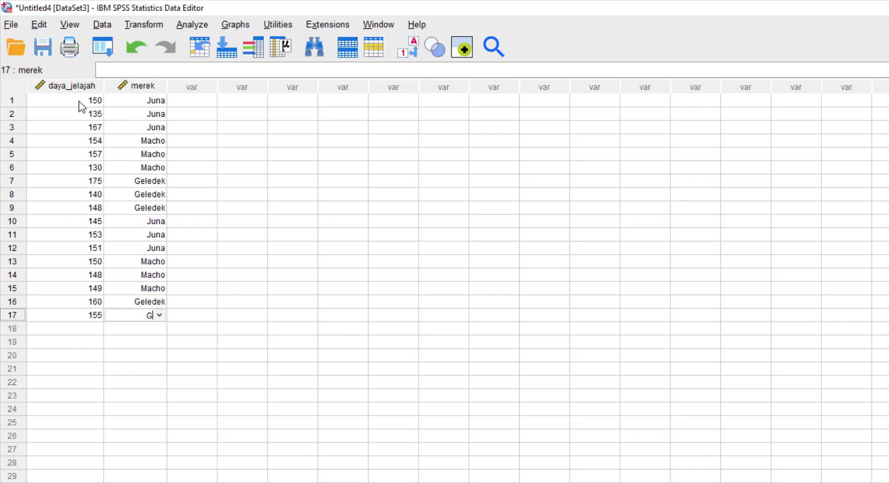
key("Return")
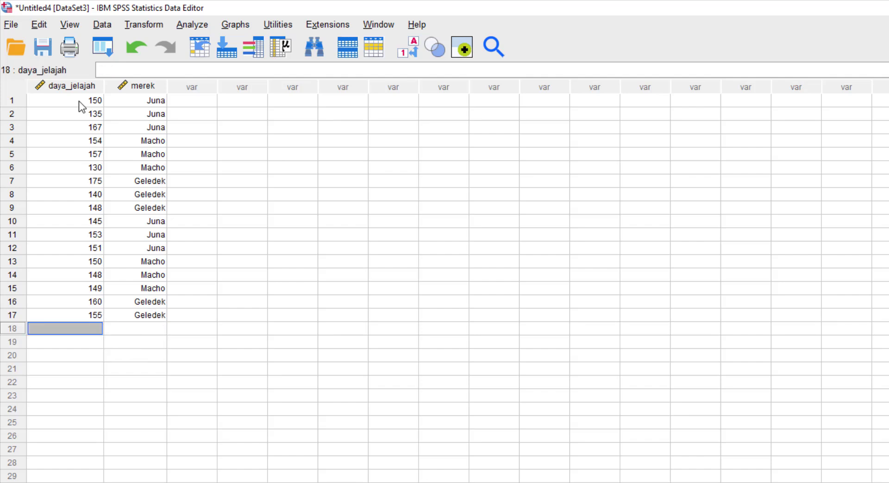
type("154")
key("Tab")
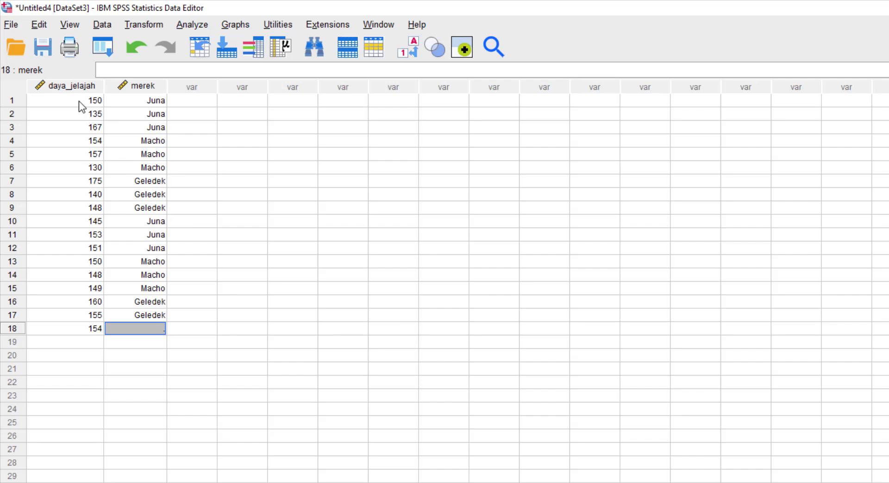
type("G")
key("Return")
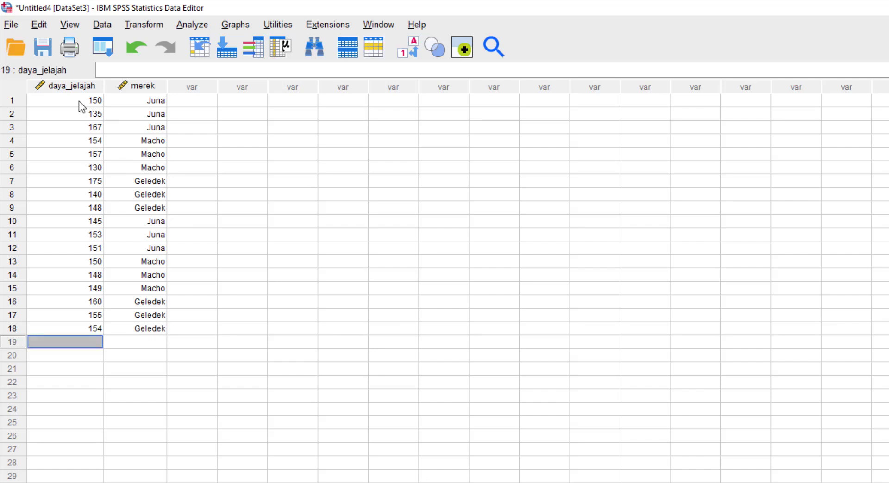
Step: Enter cases 19 and 20 with daya_jelajah values 148 and 149, both with merek Juna
type("148")
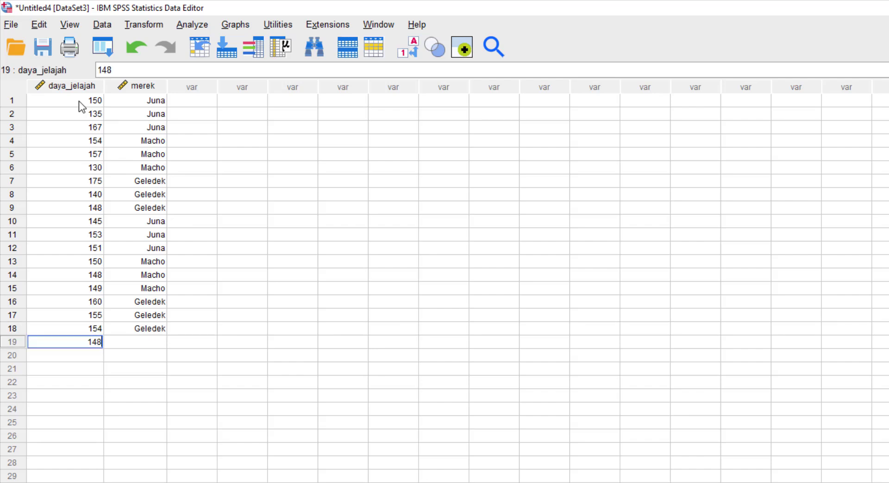
key("Tab")
type("J")
key("Return")
type("149")
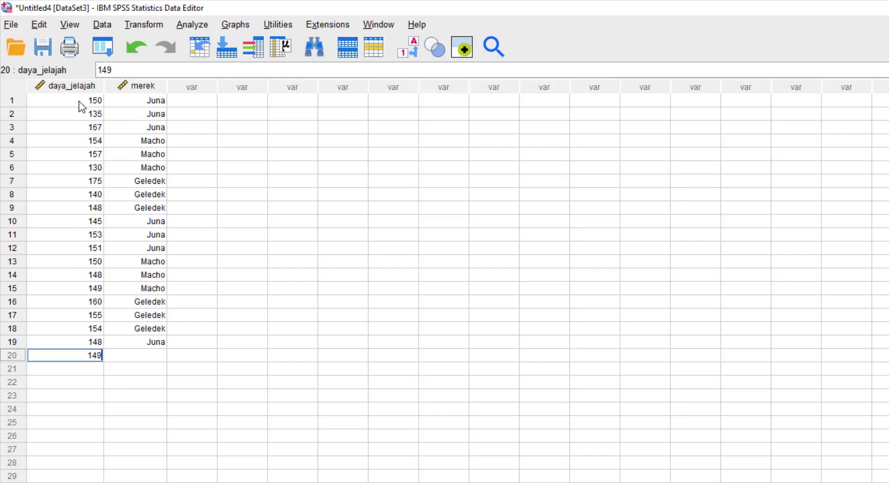
key("Tab")
type("J")
key("Return")
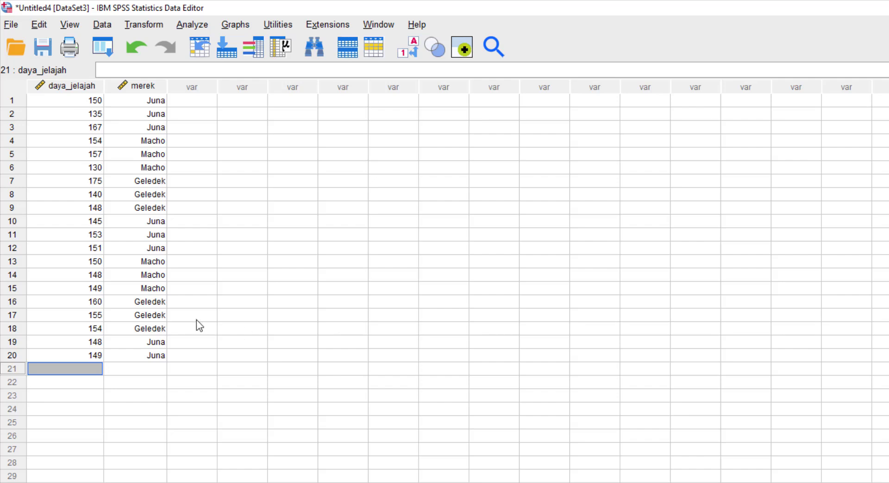
Step: Save the dataset as an SPSS Statistics file named anova in the Belajar SPSS Level Dasar folder
left_click(19, 26)
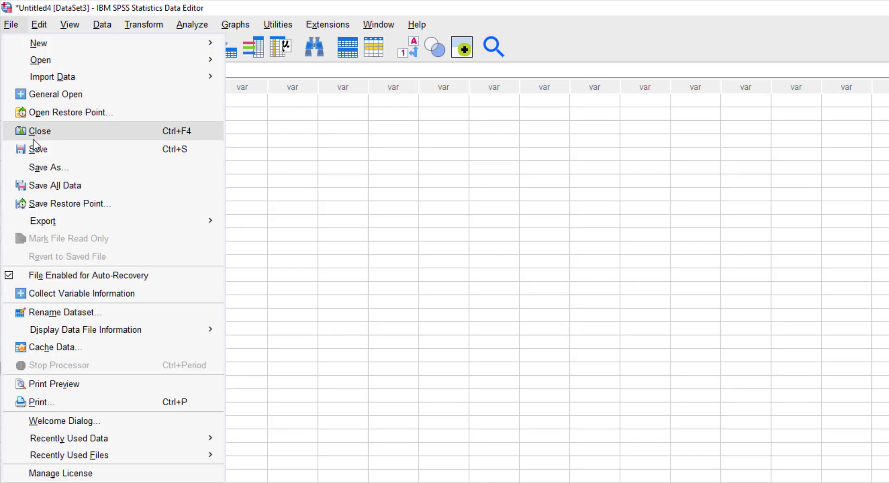
left_click(41, 167)
type("anova")
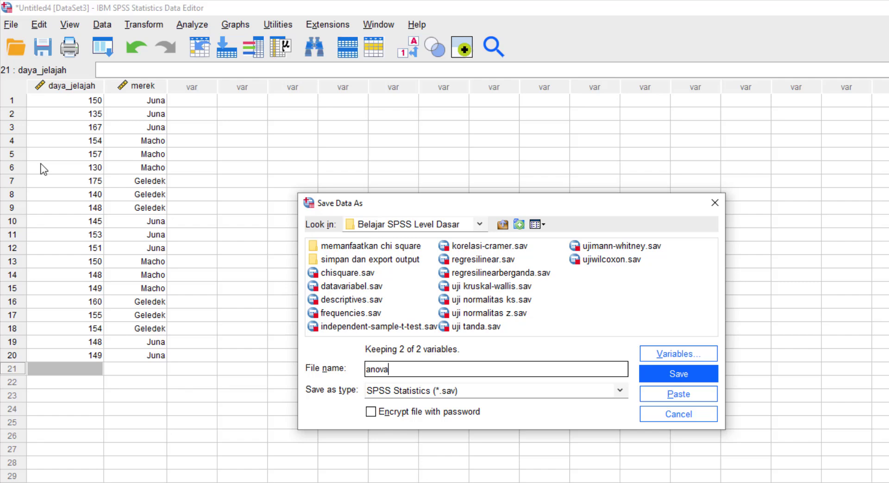
key("Return")
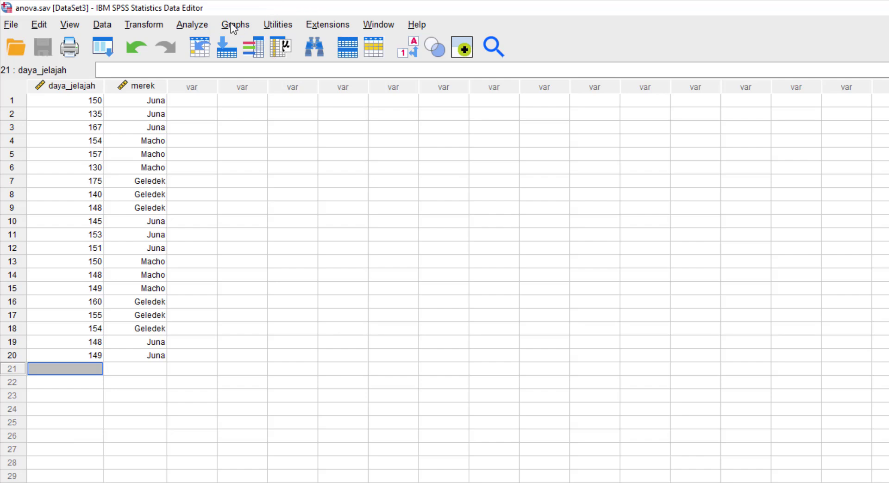
Step: Set up a One-Way ANOVA with Daya Jelajah (KM) as the dependent variable and Merek as the factor
left_click(203, 28)
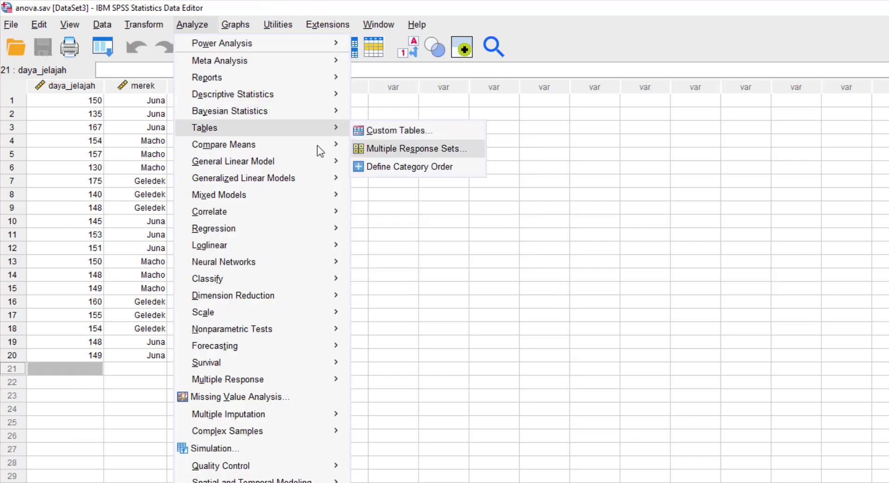
mouse_move(317, 146)
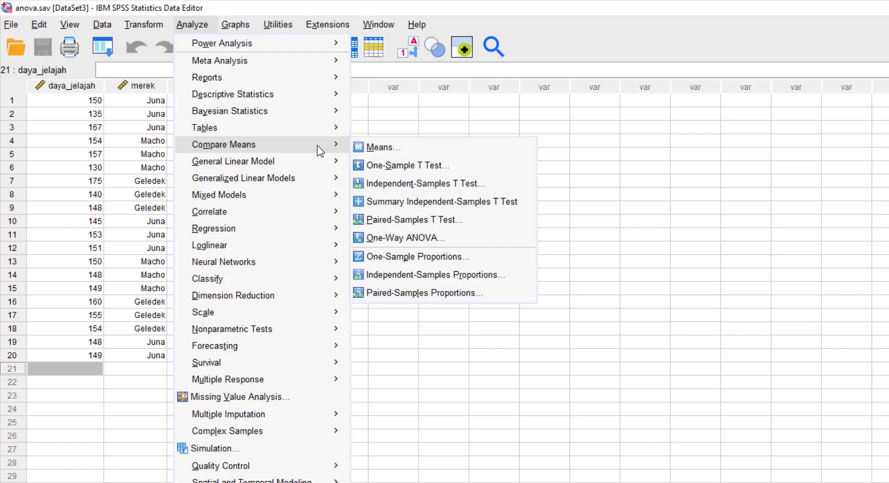
left_click(410, 238)
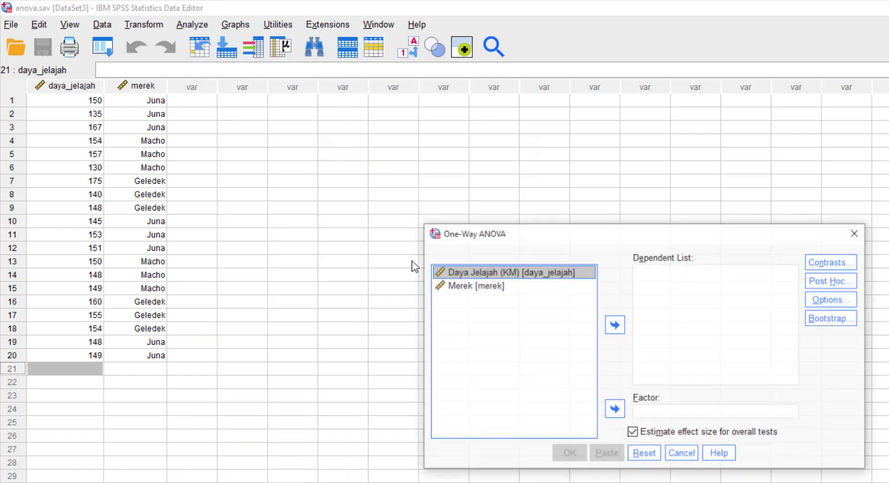
left_click_drag(531, 233, 227, 147)
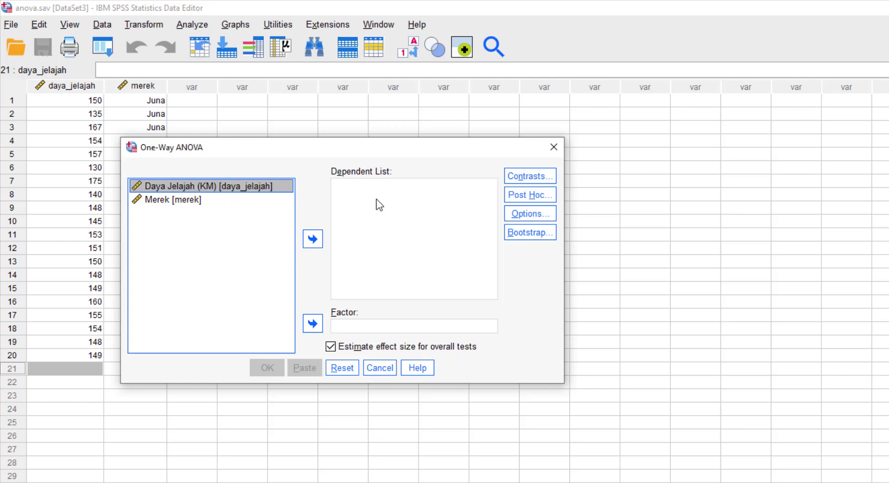
left_click(313, 239)
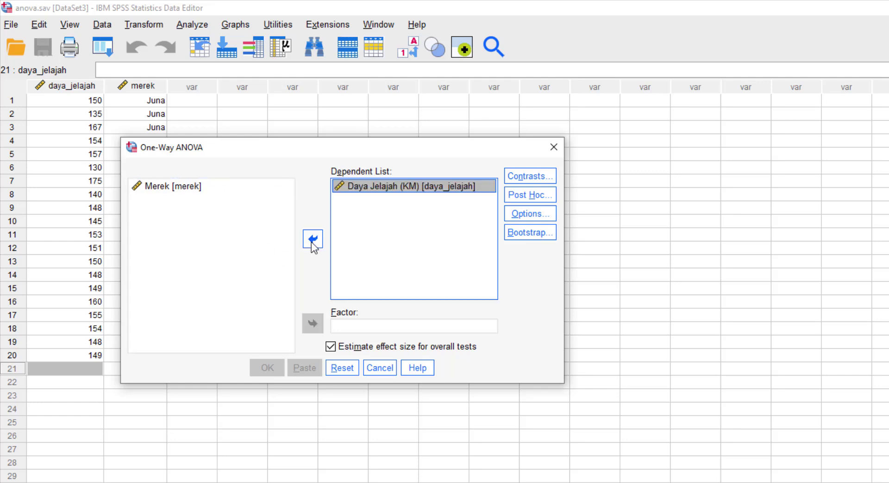
left_click(192, 187)
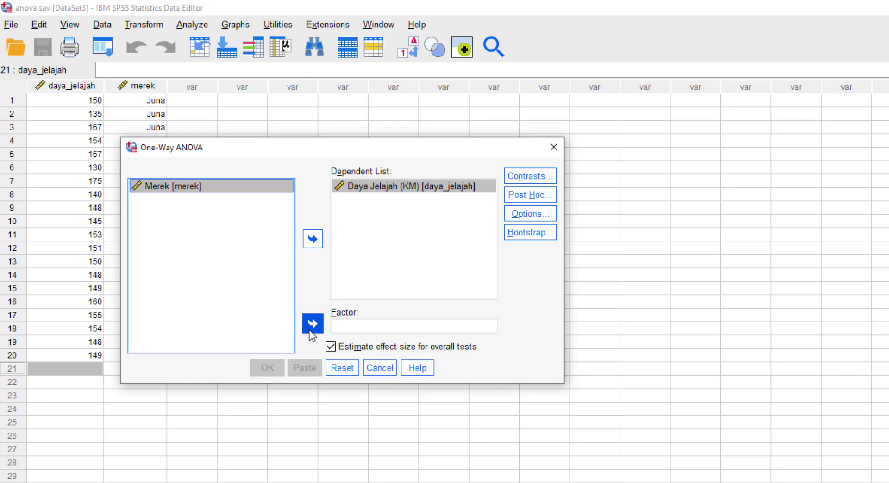
left_click(313, 323)
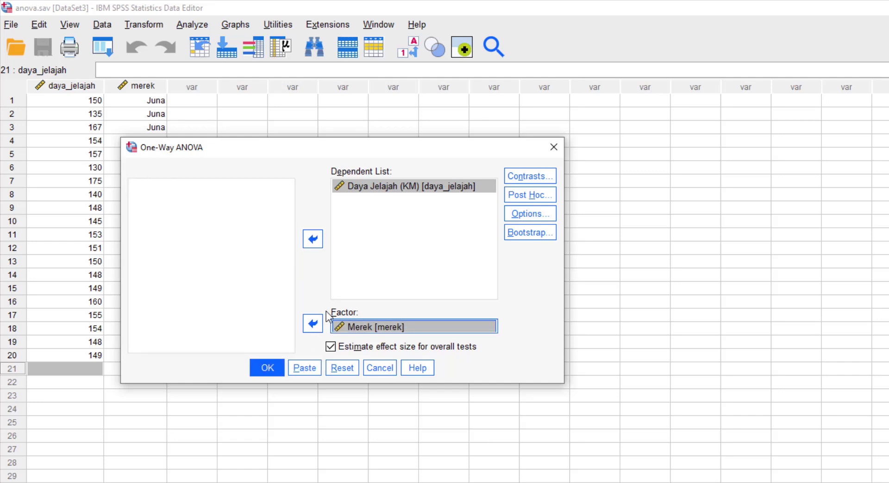
Step: Include descriptive statistics and the homogeneity of variance test in the One-Way ANOVA options
left_click(517, 213)
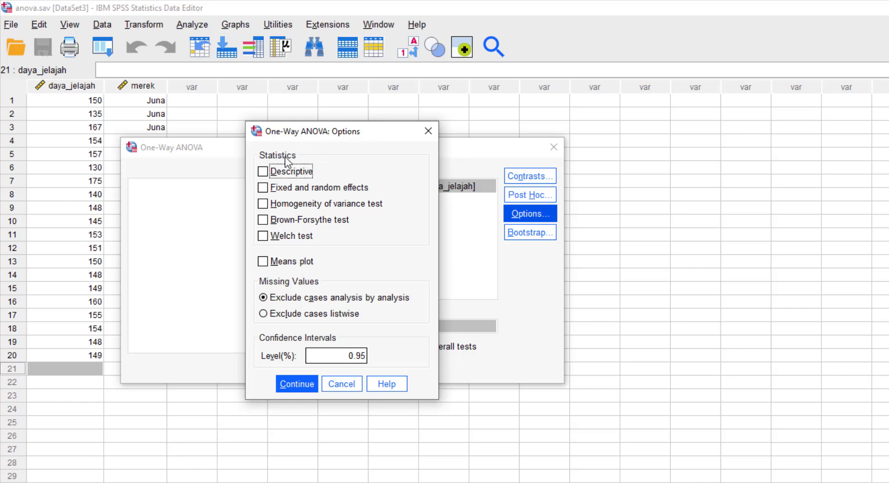
left_click(264, 172)
left_click(262, 206)
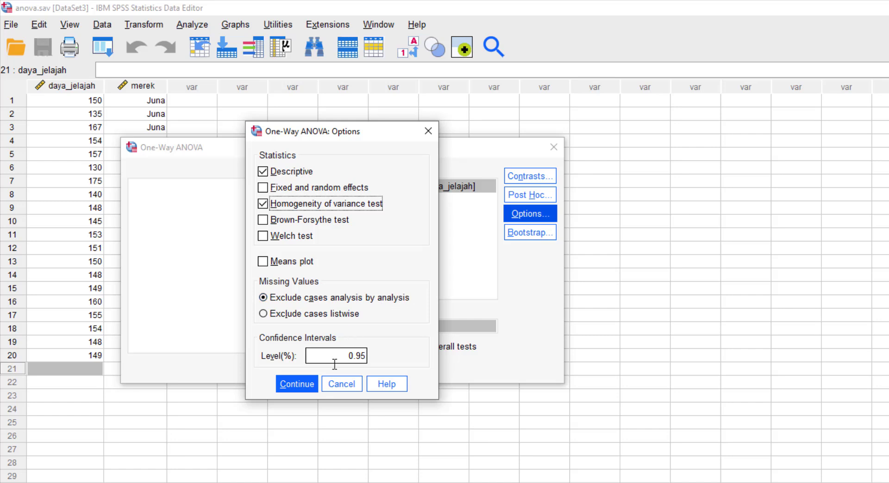
left_click(304, 382)
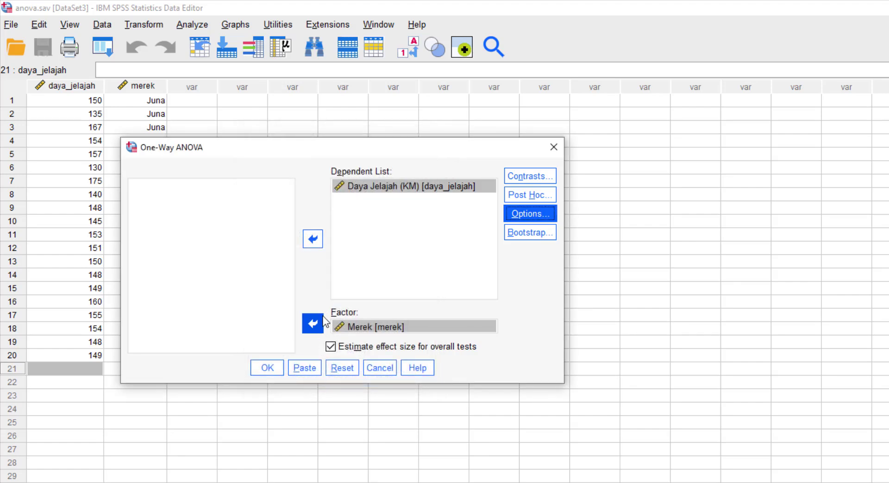
Step: Add the Bonferroni and Tukey post hoc comparisons and run the One-Way ANOVA
left_click(520, 197)
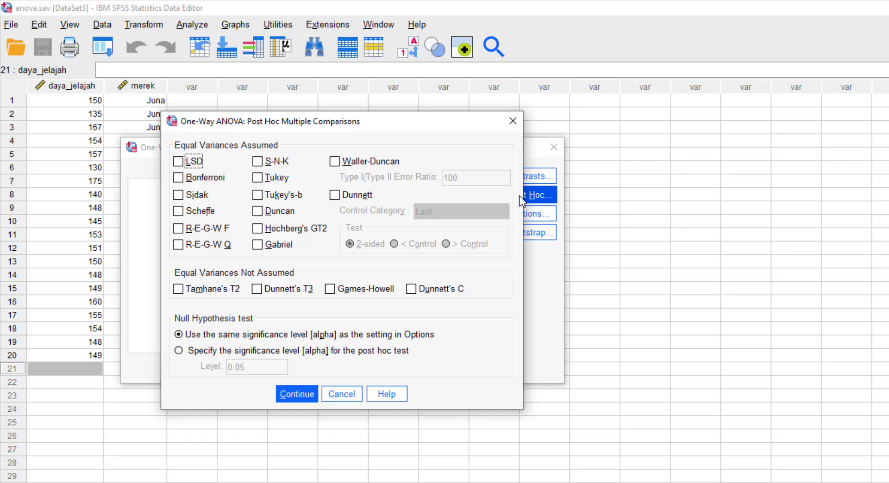
left_click(179, 181)
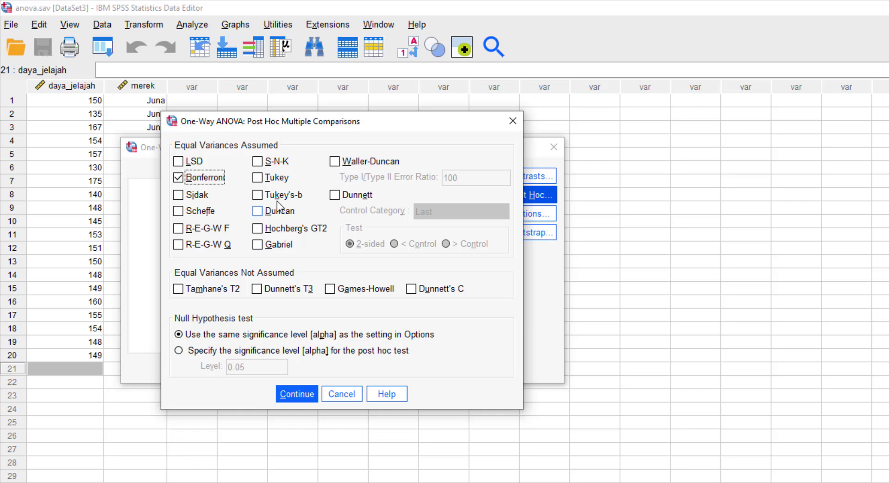
left_click(257, 177)
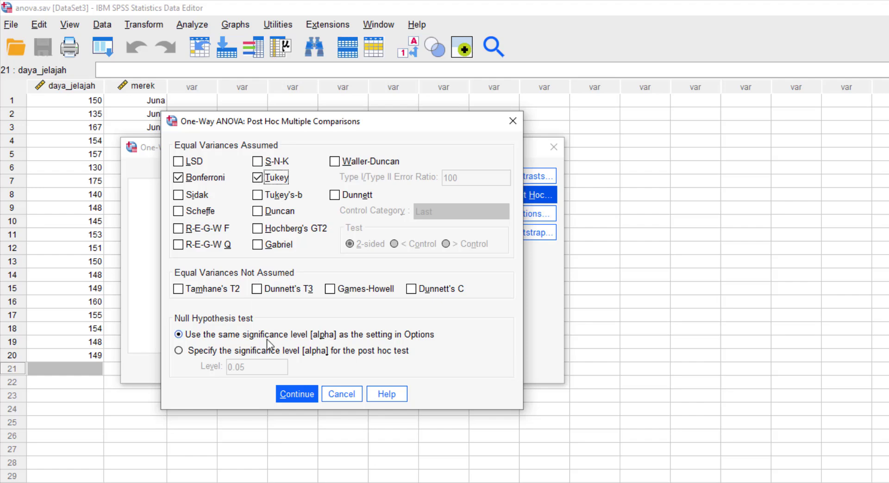
left_click(297, 394)
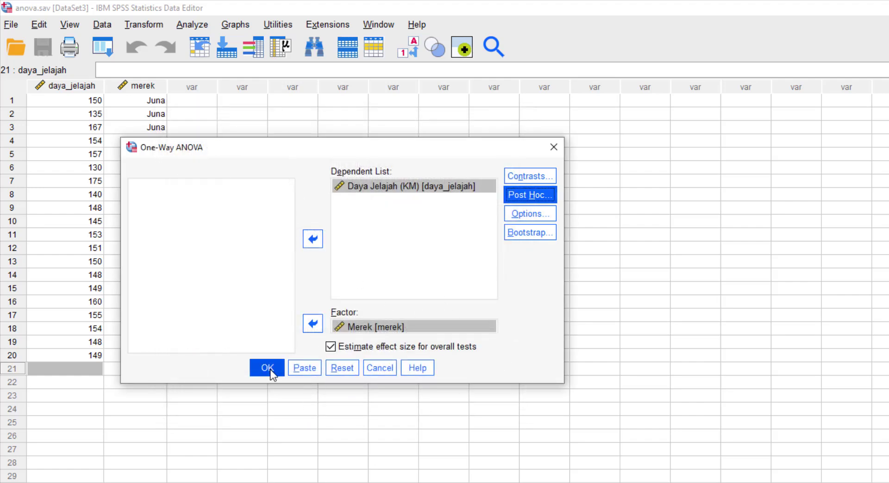
left_click(268, 368)
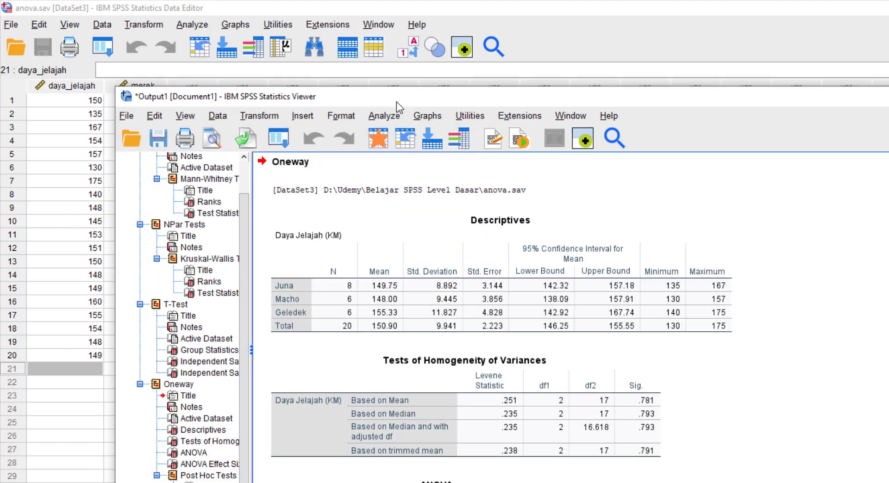
Step: Examine the Oneway output's Descriptives, Tests of Homogeneity of Variances and ANOVA tables, keeping the daya_jelajah and merek data in view
left_click_drag(396, 102, 367, 87)
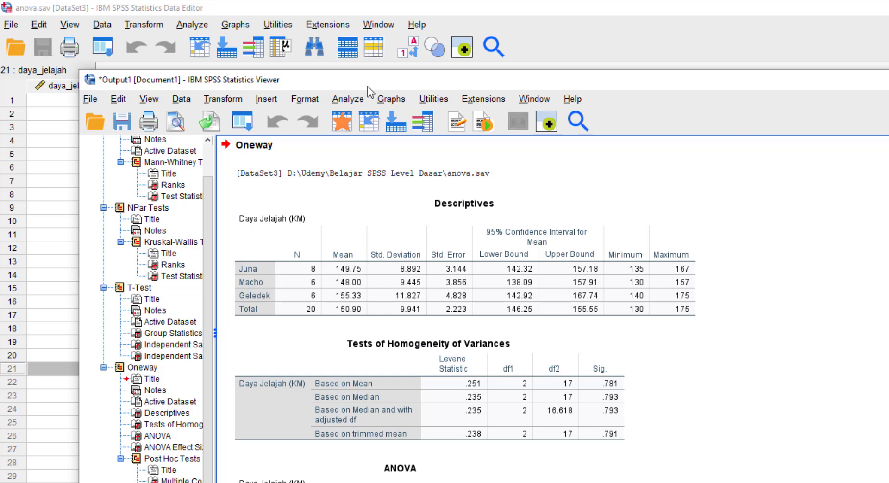
left_click(416, 251)
left_click_drag(341, 82, 385, 83)
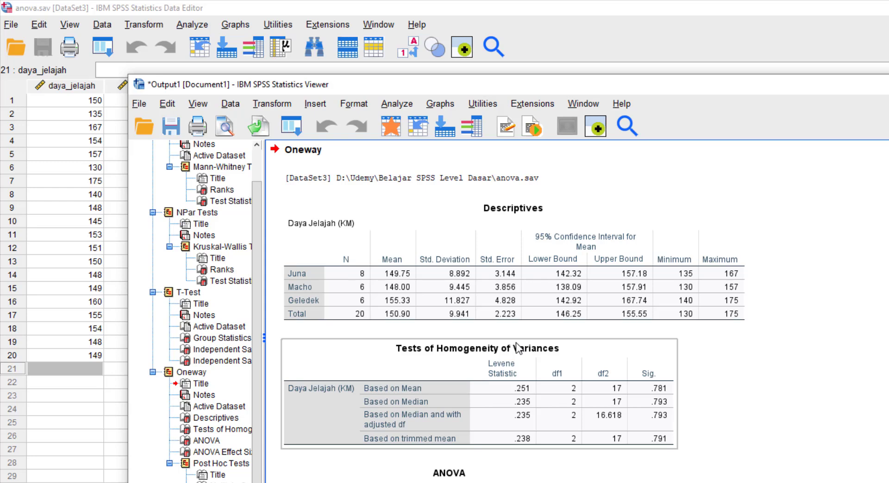
scroll(634, 366, "down", 5)
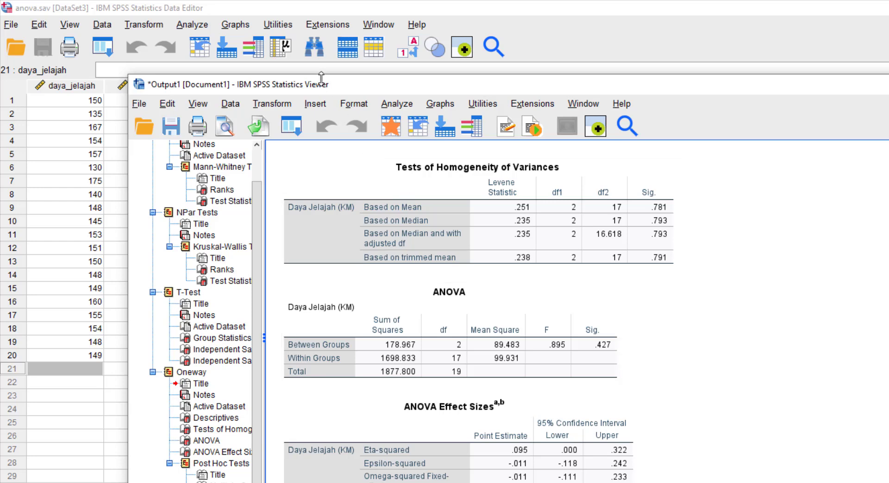
left_click_drag(326, 84, 453, 79)
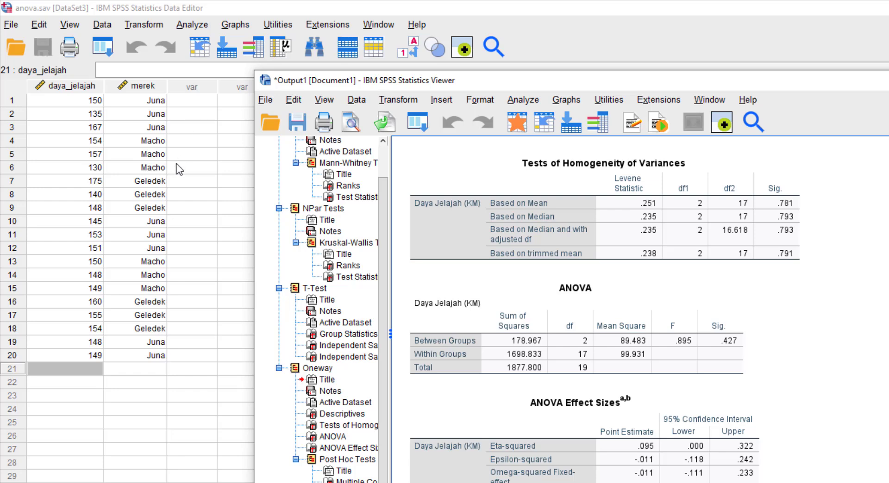